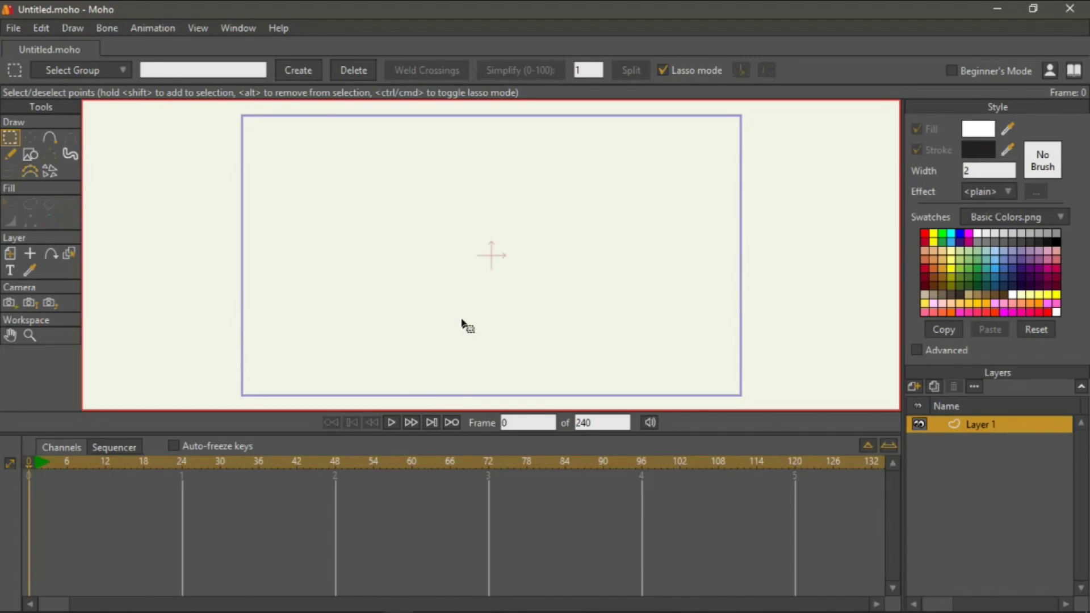
Add an audio layer from MachineGun1.mp3 in the Audio folder and play back the sound
click(913, 386)
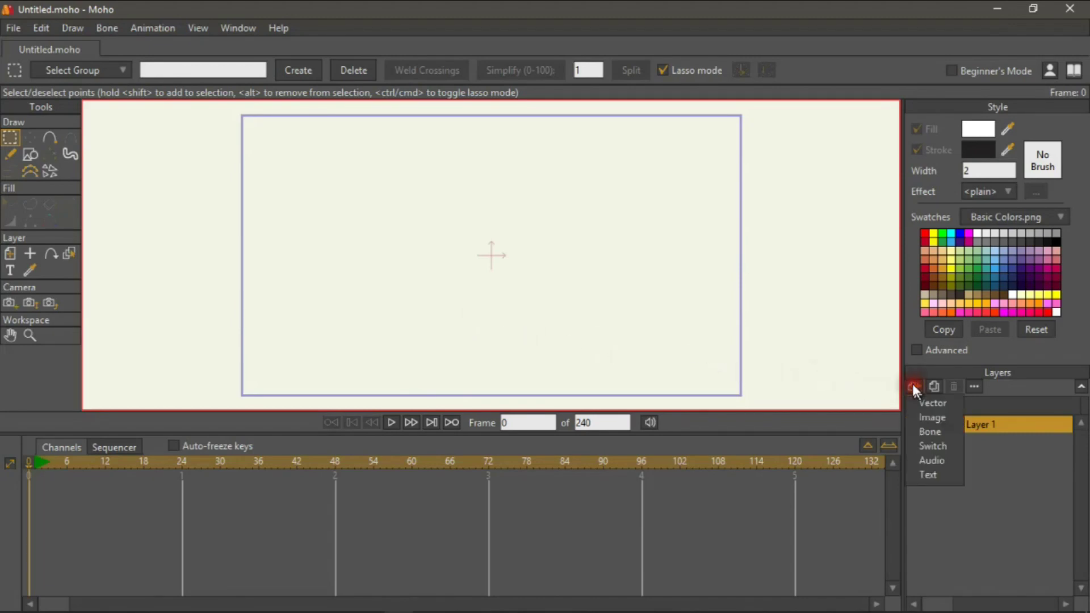
click(926, 461)
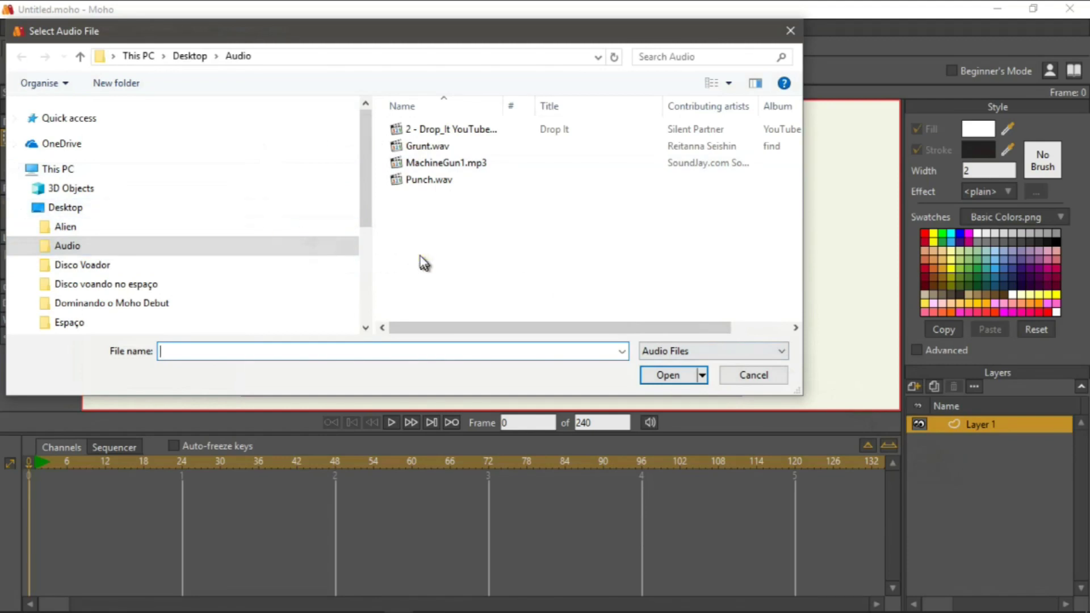
click(427, 164)
click(662, 374)
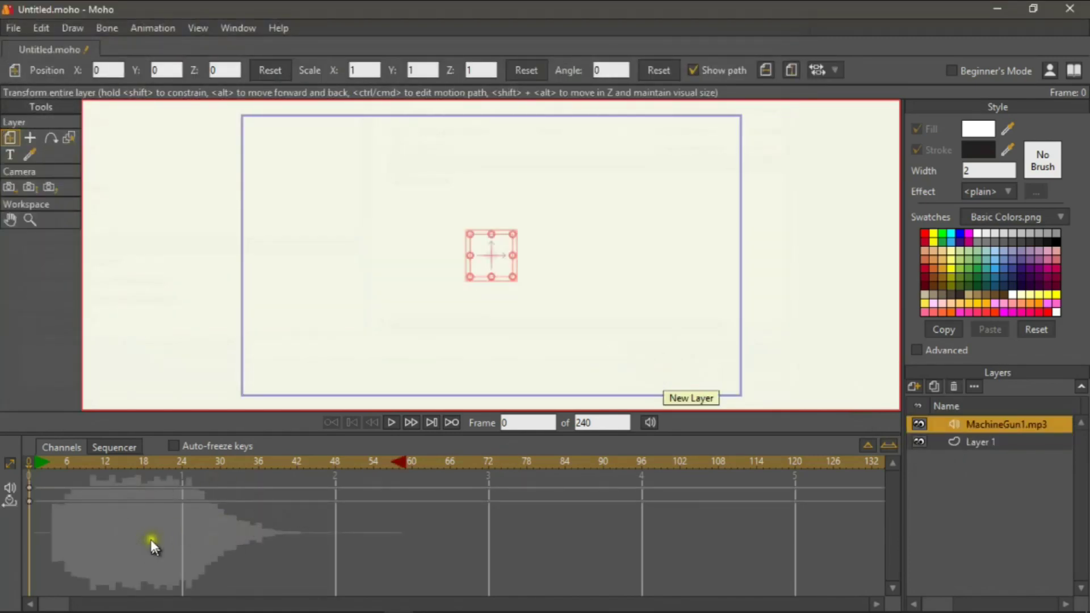
click(391, 422)
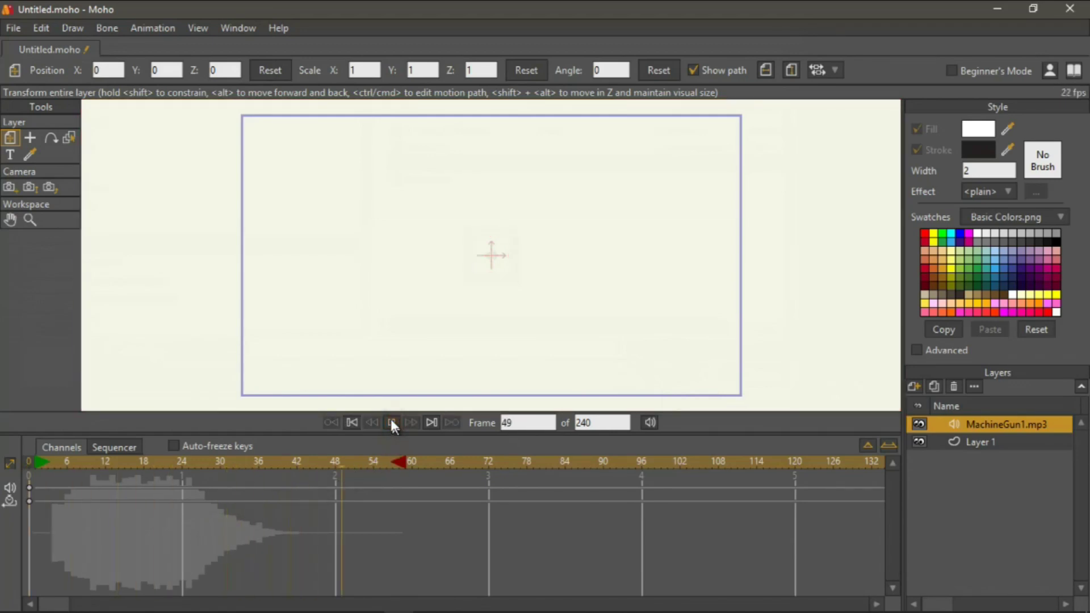
click(391, 423)
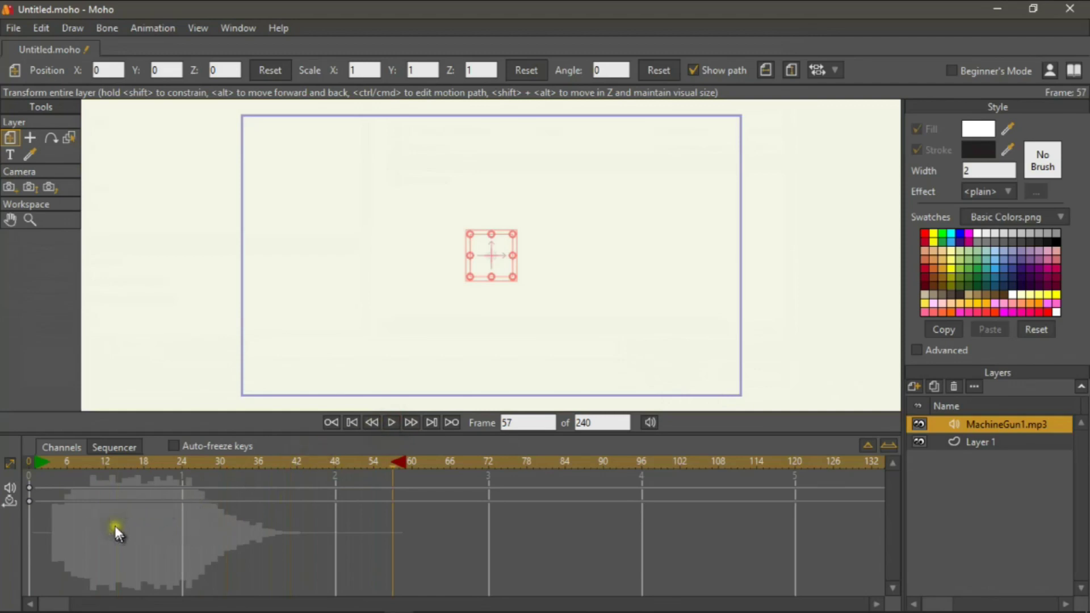
Move the MachineGun1.mp3 clip in the Sequencer to start at about frame 36 and play the animation from frame 0
click(104, 443)
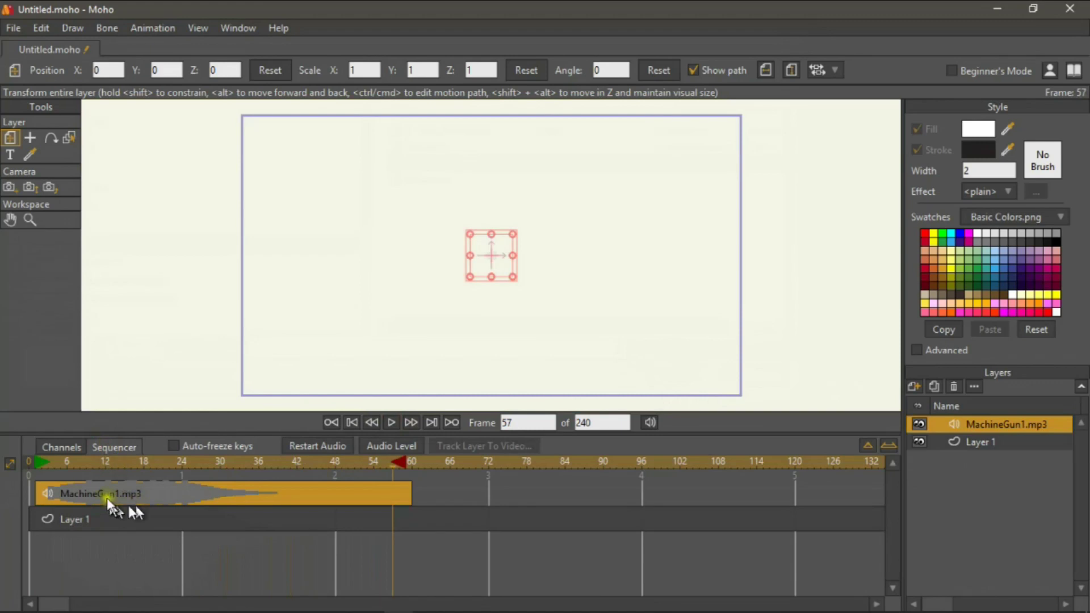
drag(104, 492, 327, 495)
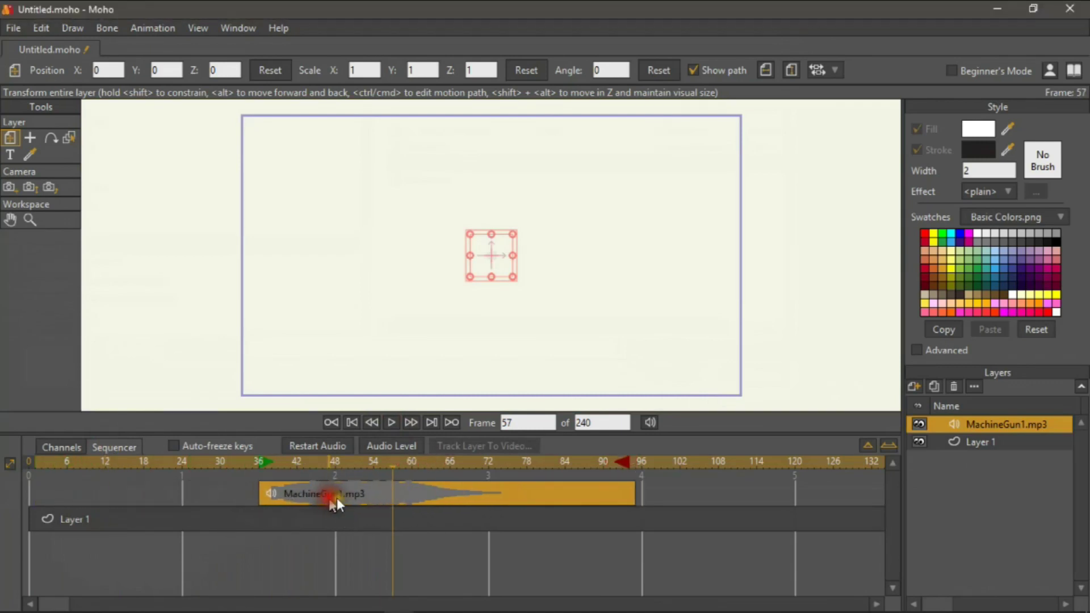
click(352, 423)
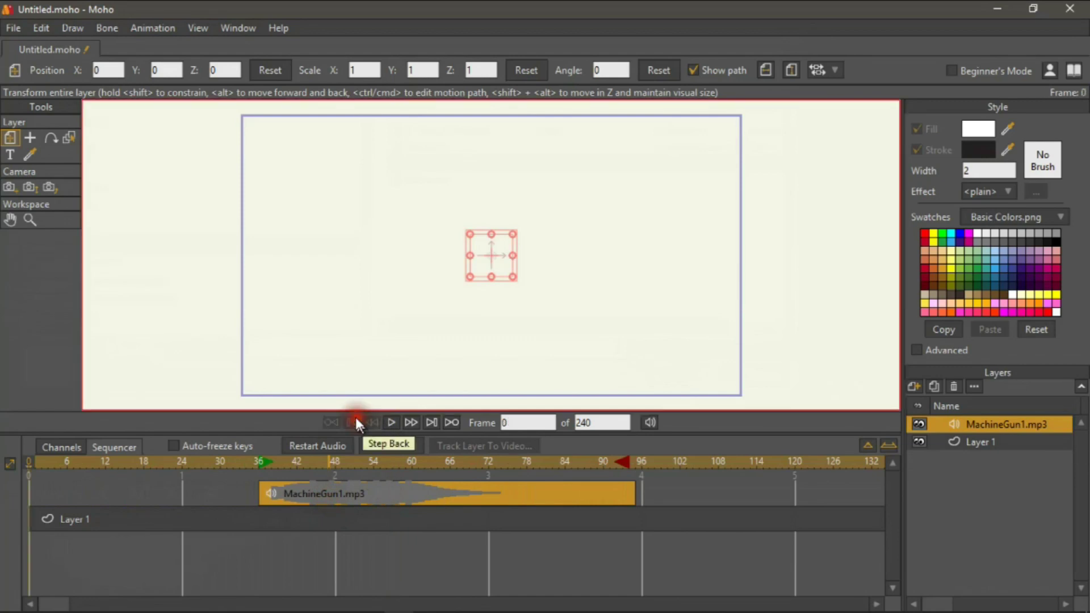
click(392, 422)
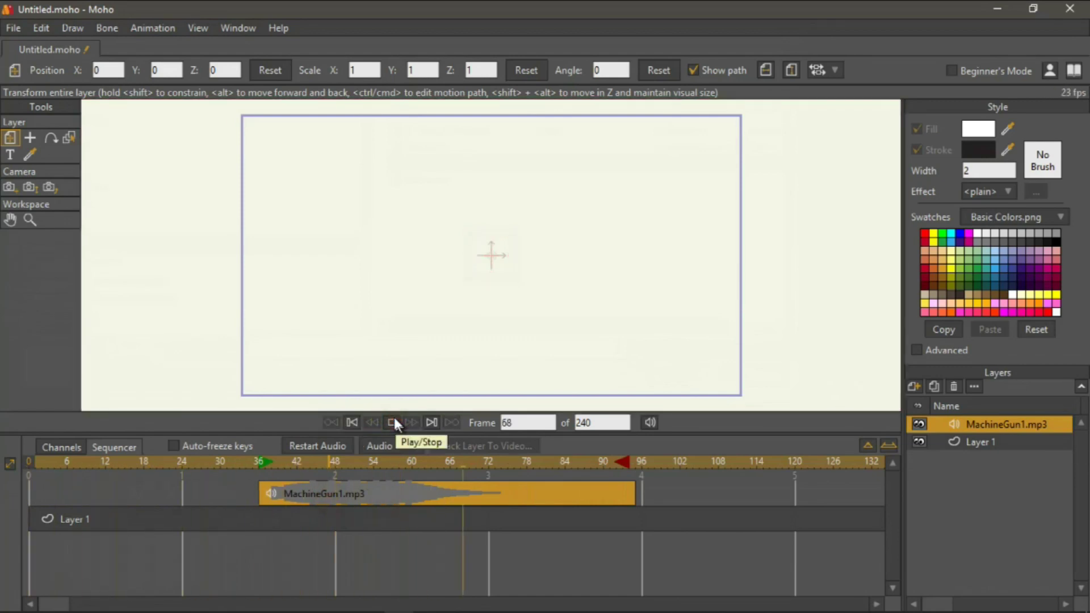
click(392, 423)
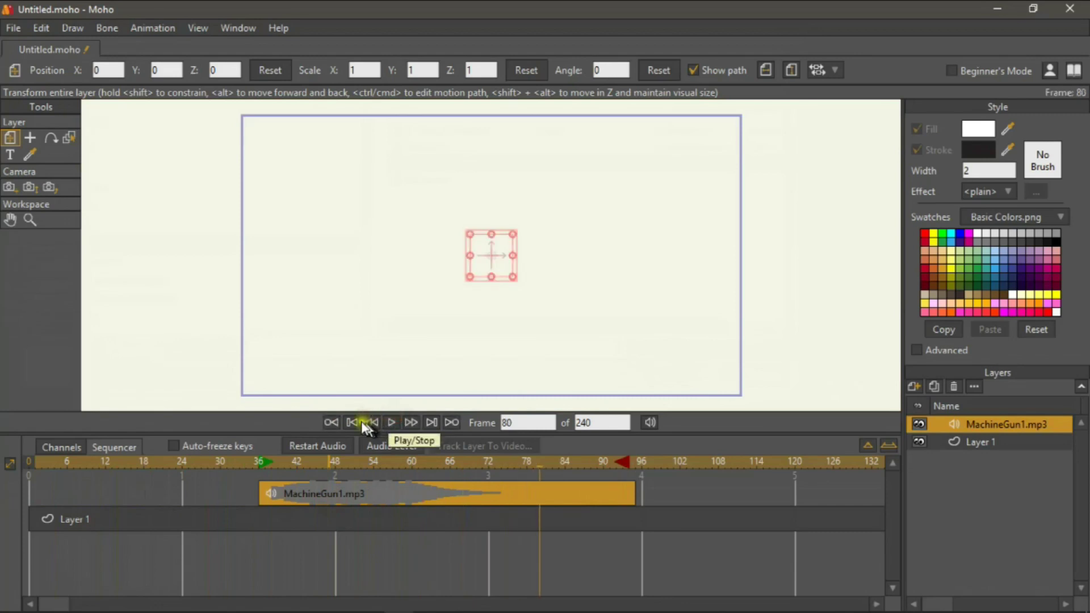
Move the MachineGun1.mp3 clip back so it begins before frame 0 and ends at about frame 45, and play it from frame 0
click(352, 423)
drag(355, 493, 36, 516)
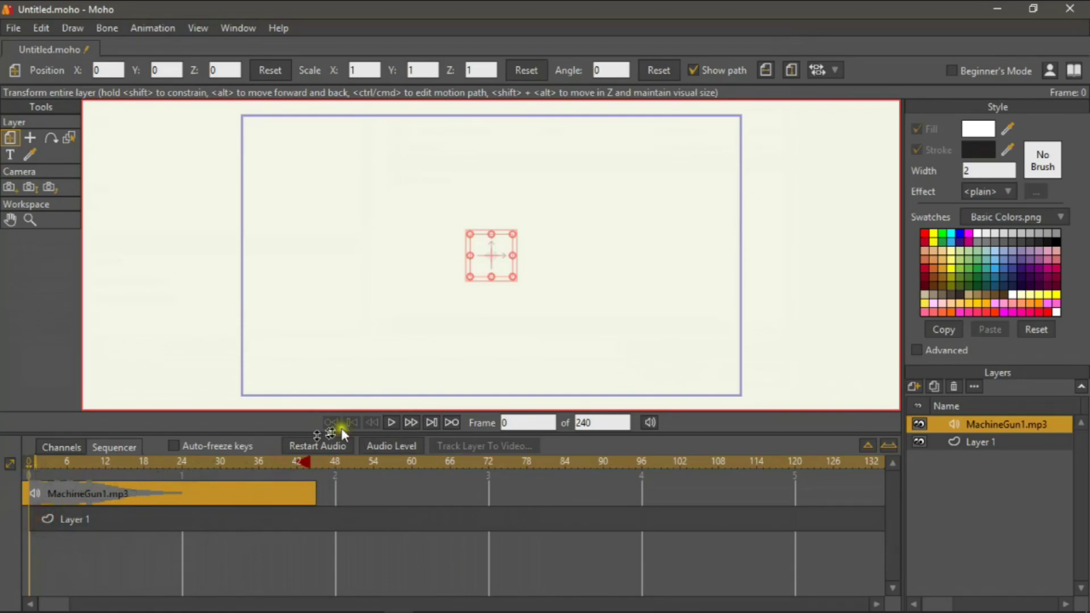
click(391, 422)
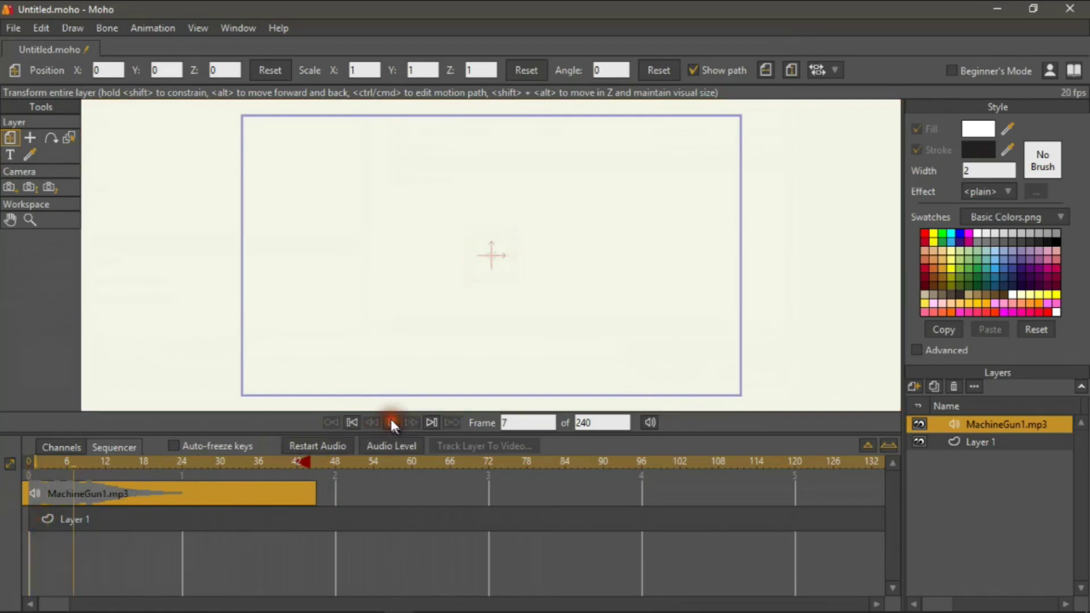
click(390, 422)
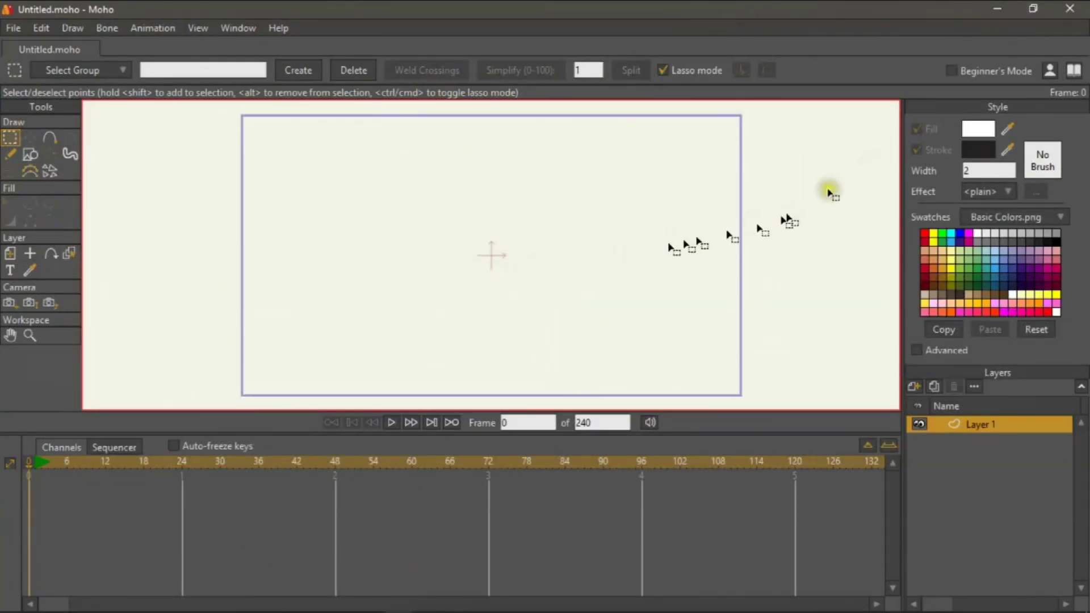
Open the Library and expand the Factory Content Library's Audio, Partner, DK Toons and Audio Boy folders
click(1073, 73)
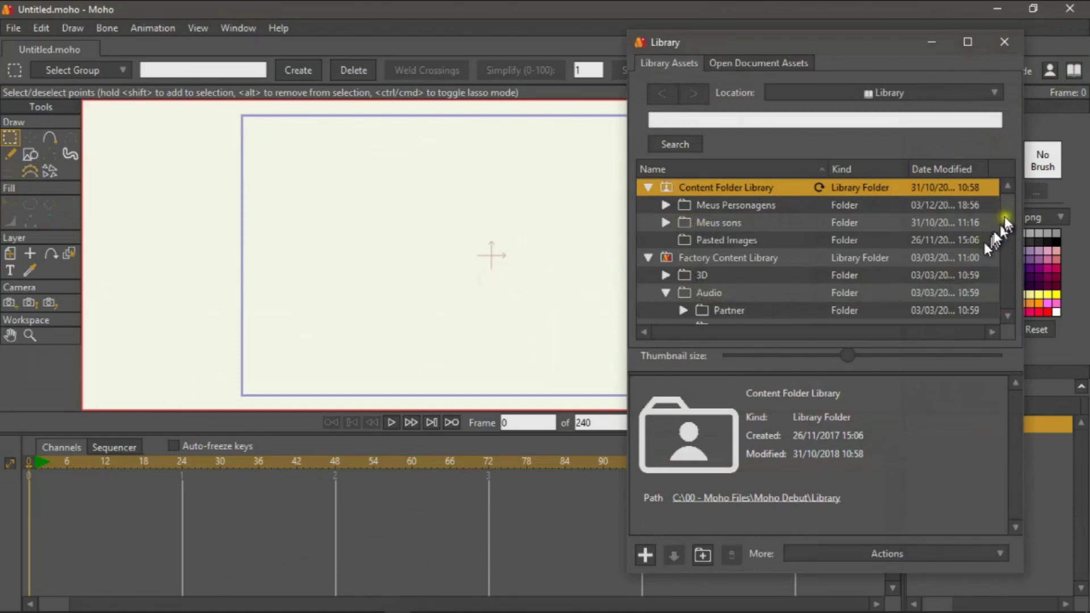
drag(1003, 210, 1012, 255)
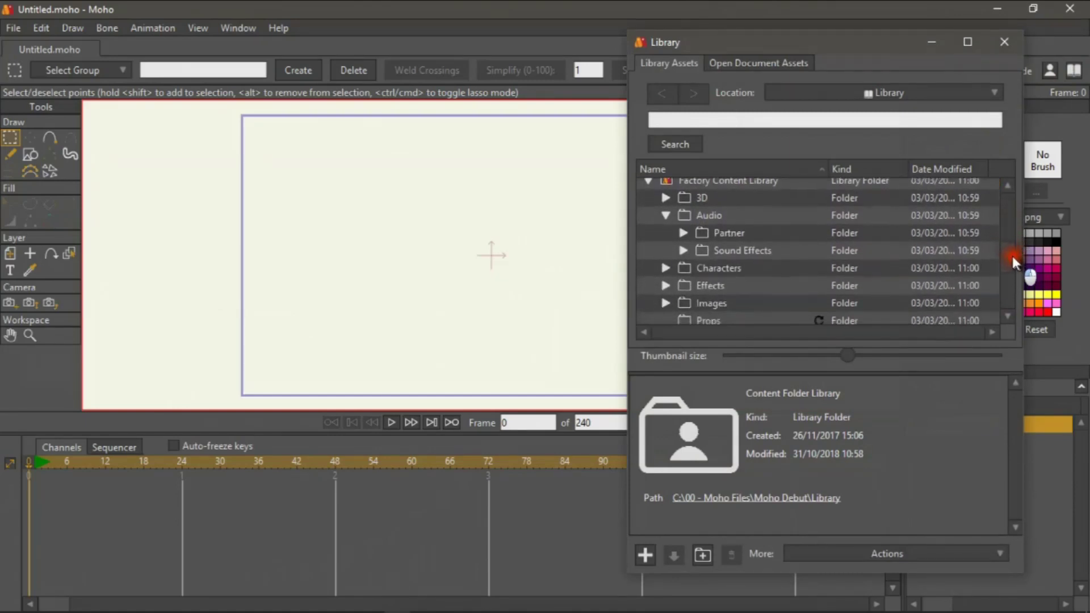
click(684, 231)
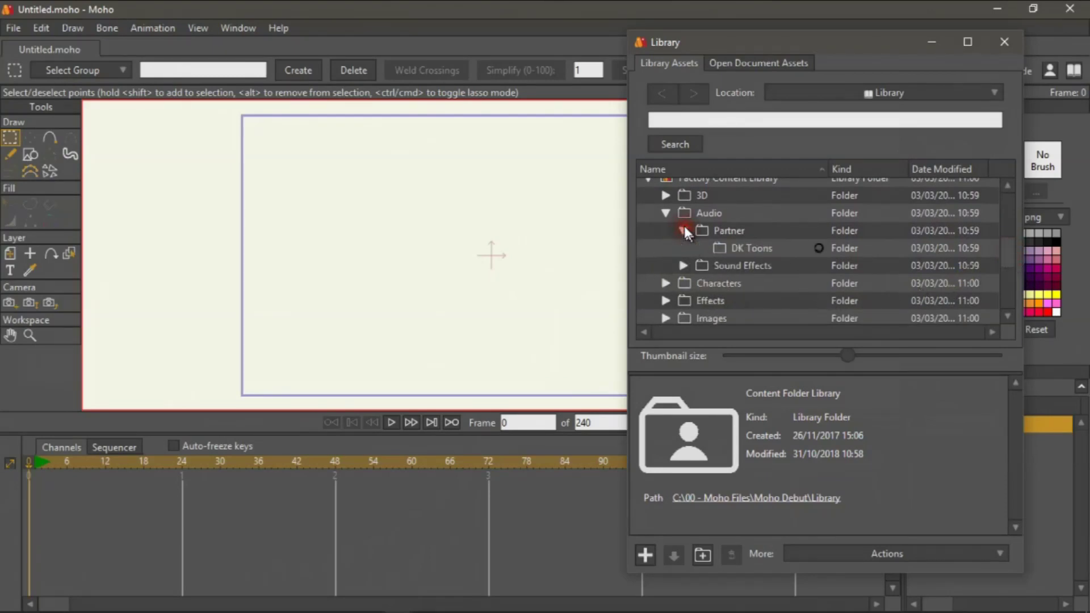
click(701, 248)
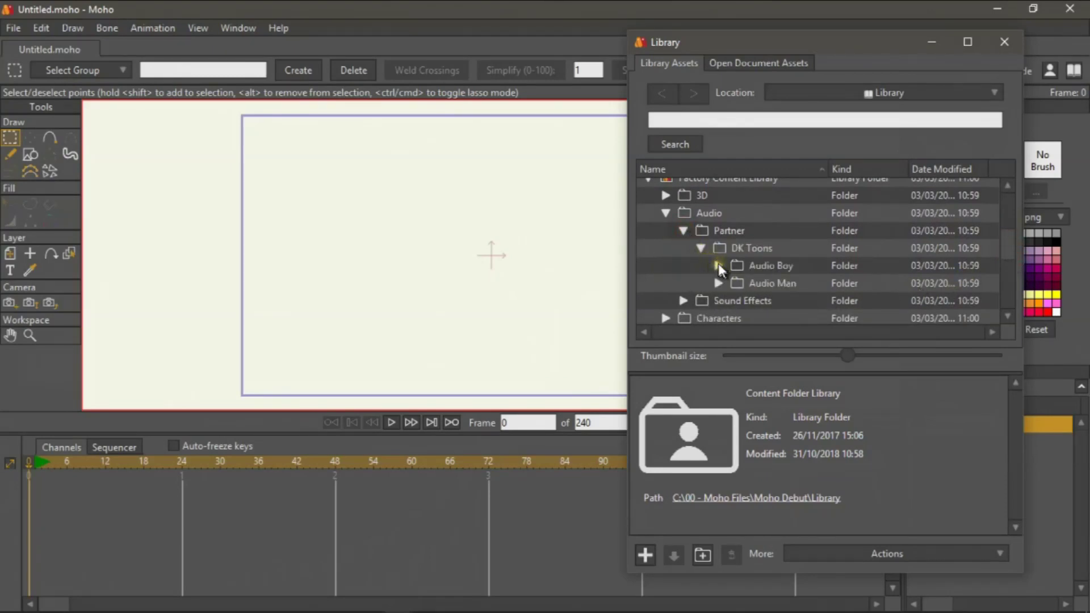
click(718, 266)
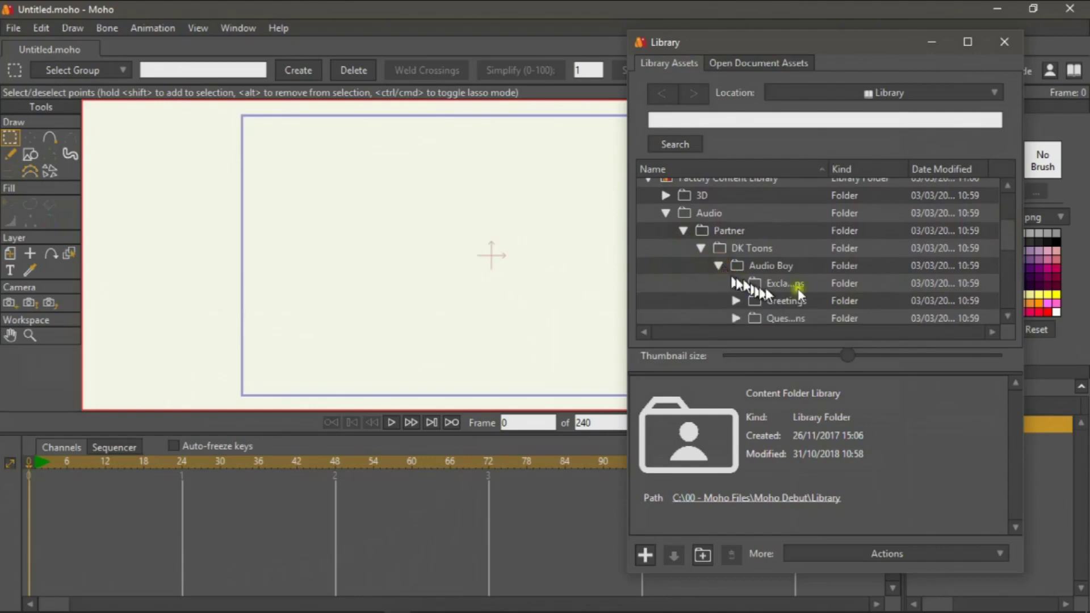
Import Areyouok.mp3 from the Audio Boy Questions folder into the project and play it back
click(736, 317)
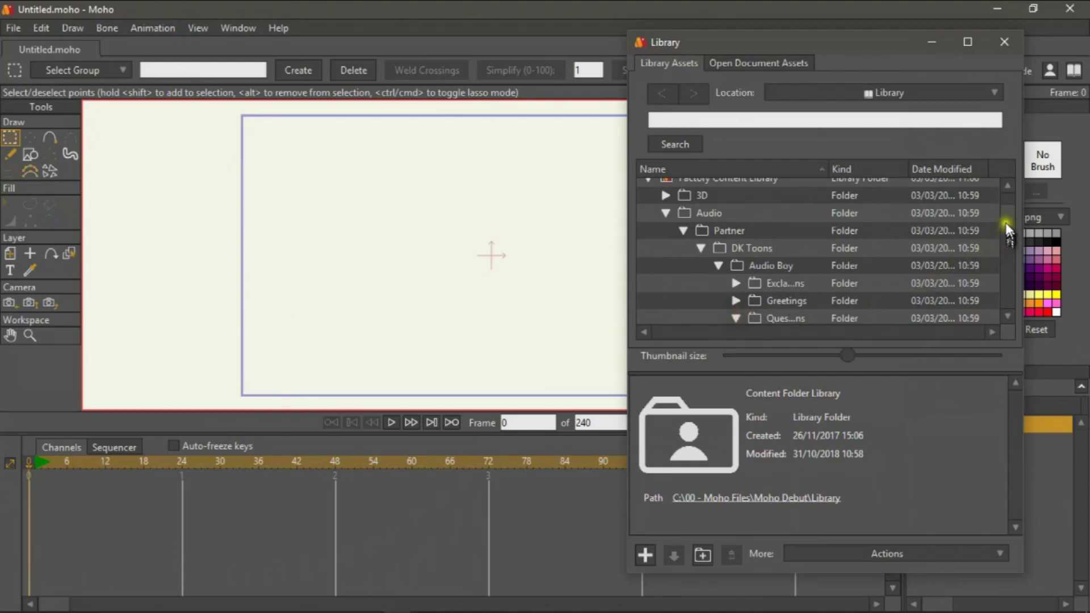
scroll(1006, 230, down, 2)
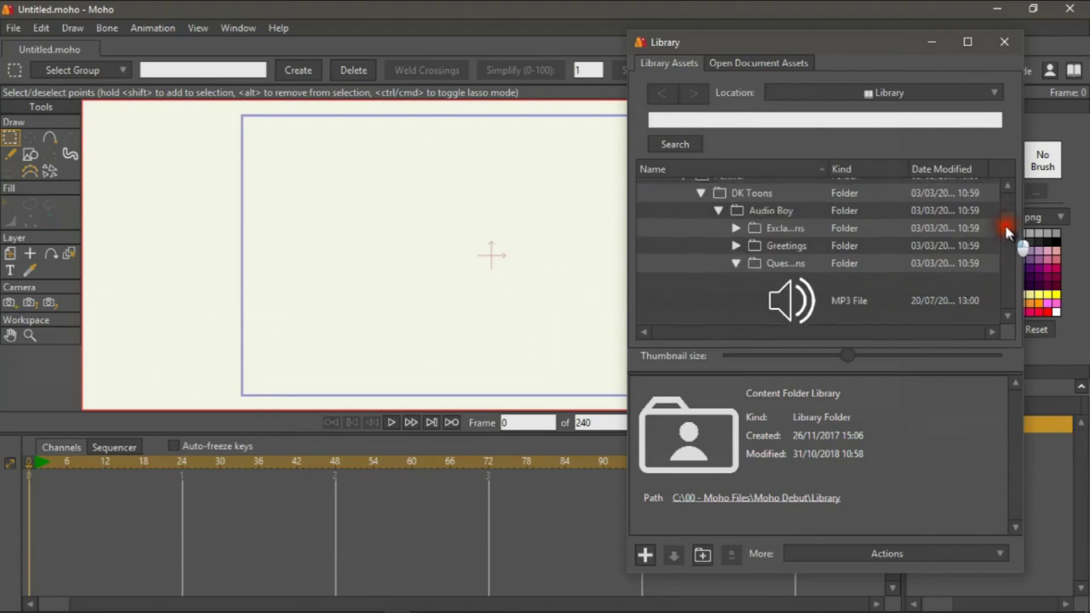
click(784, 292)
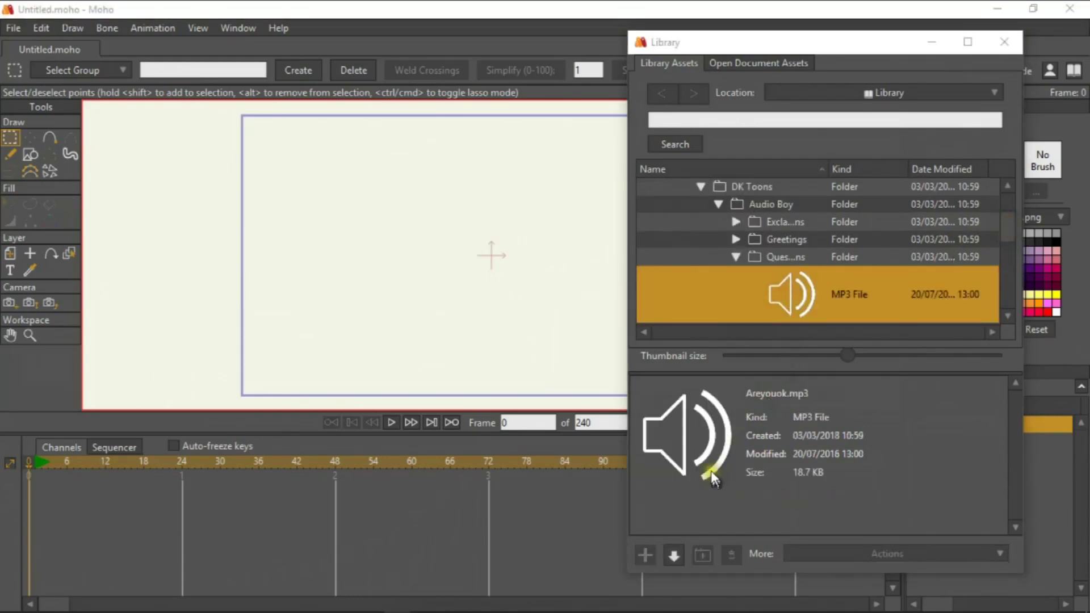
click(673, 555)
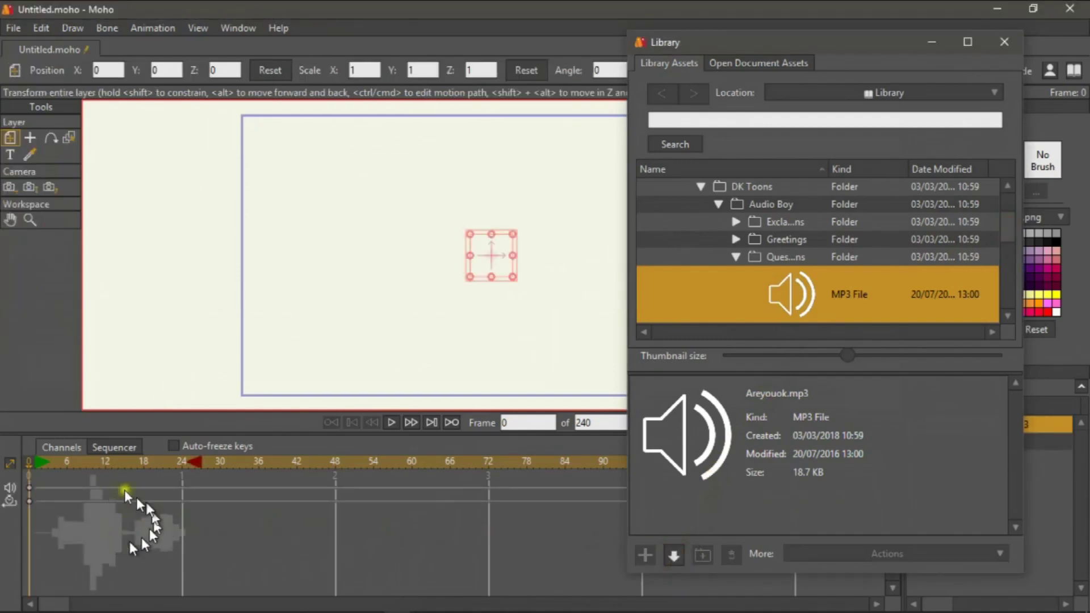
click(394, 420)
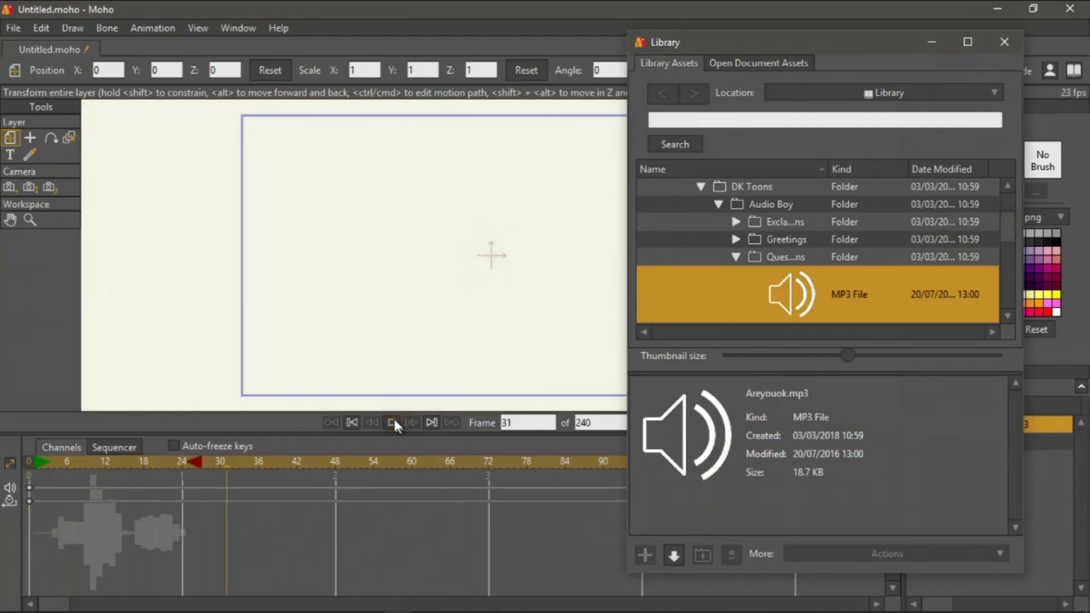
click(392, 421)
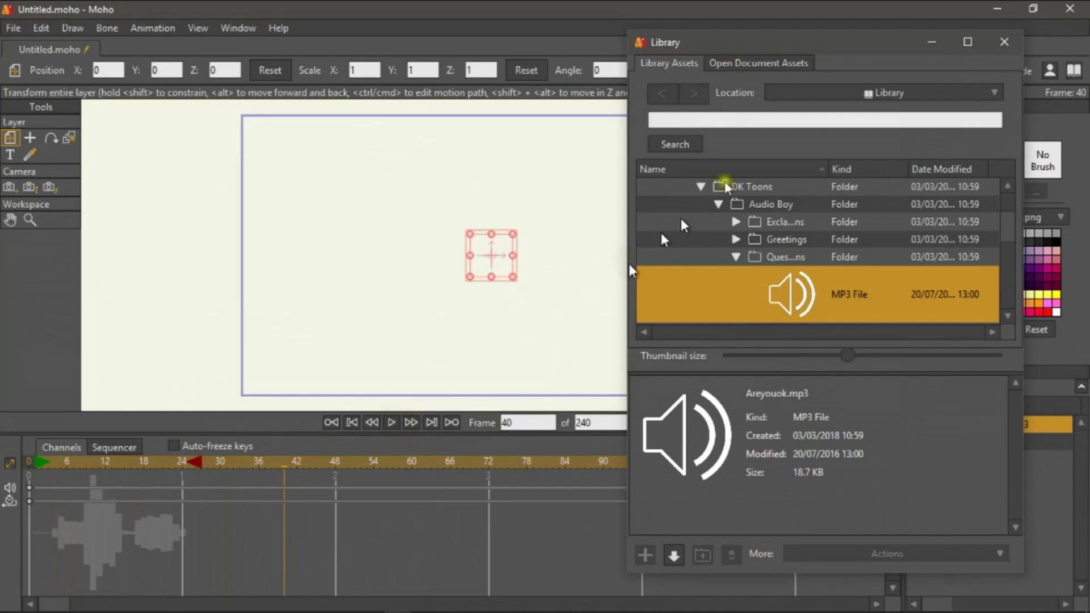
Import Whocares.mp3 from the Audio Man Responses folder at frame 40 and close the Library
drag(821, 49, 665, 46)
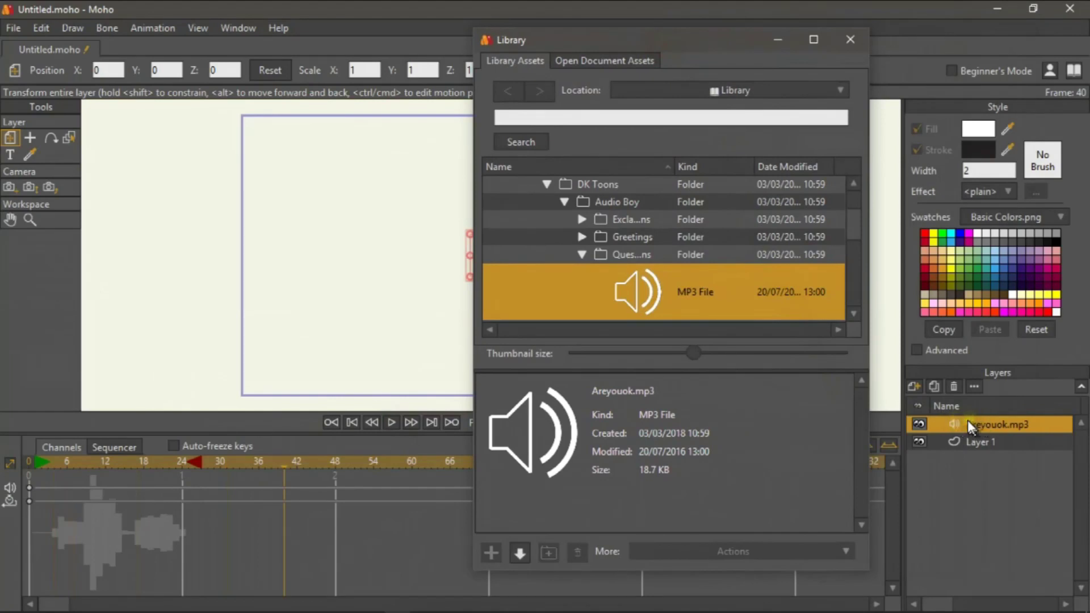
click(564, 202)
click(562, 219)
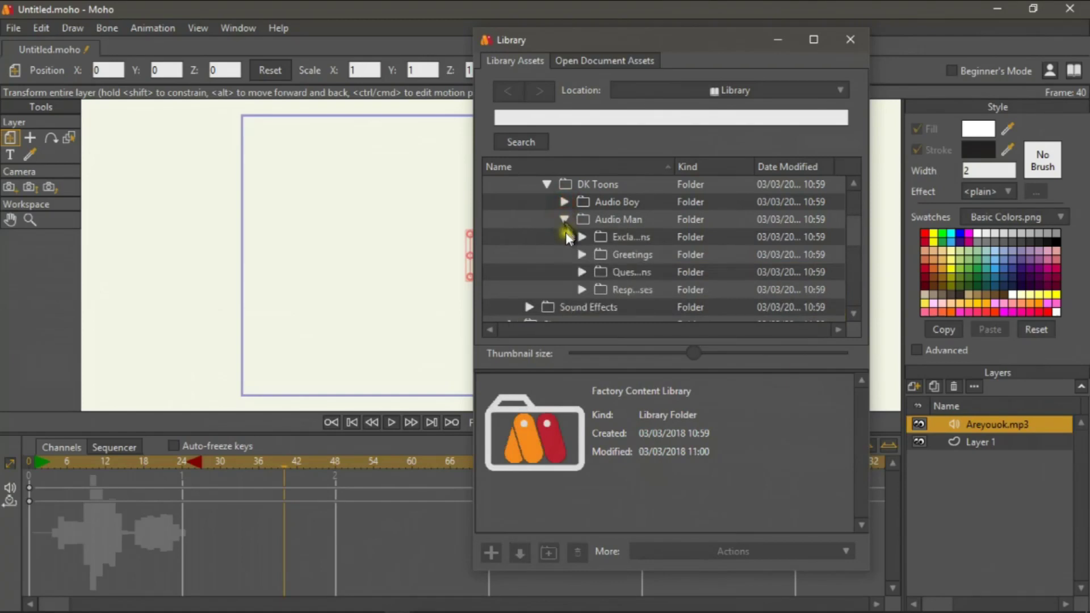
click(578, 288)
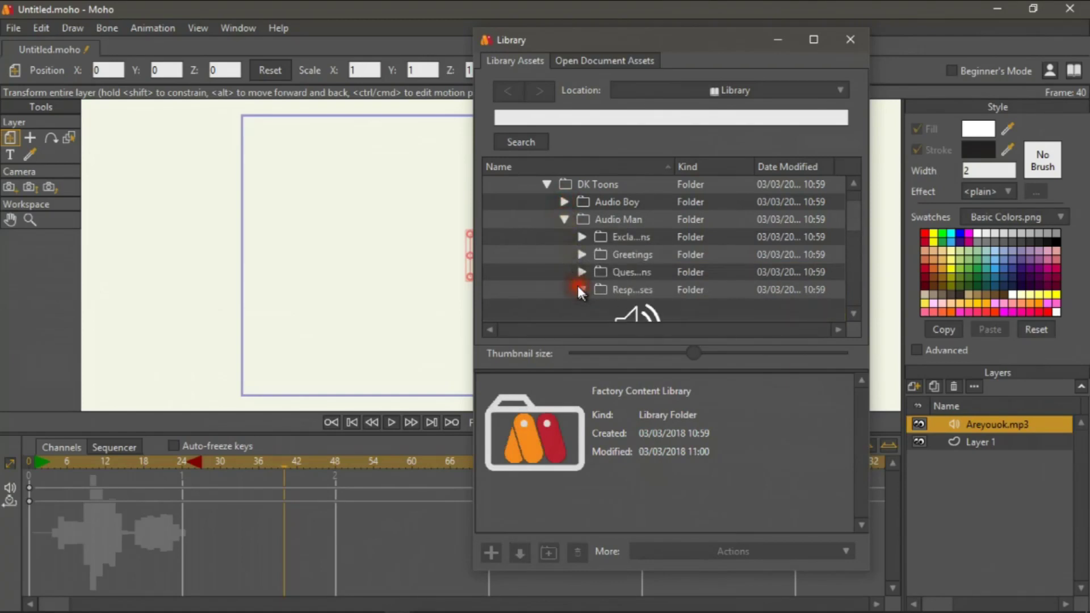
drag(854, 212, 854, 263)
click(637, 195)
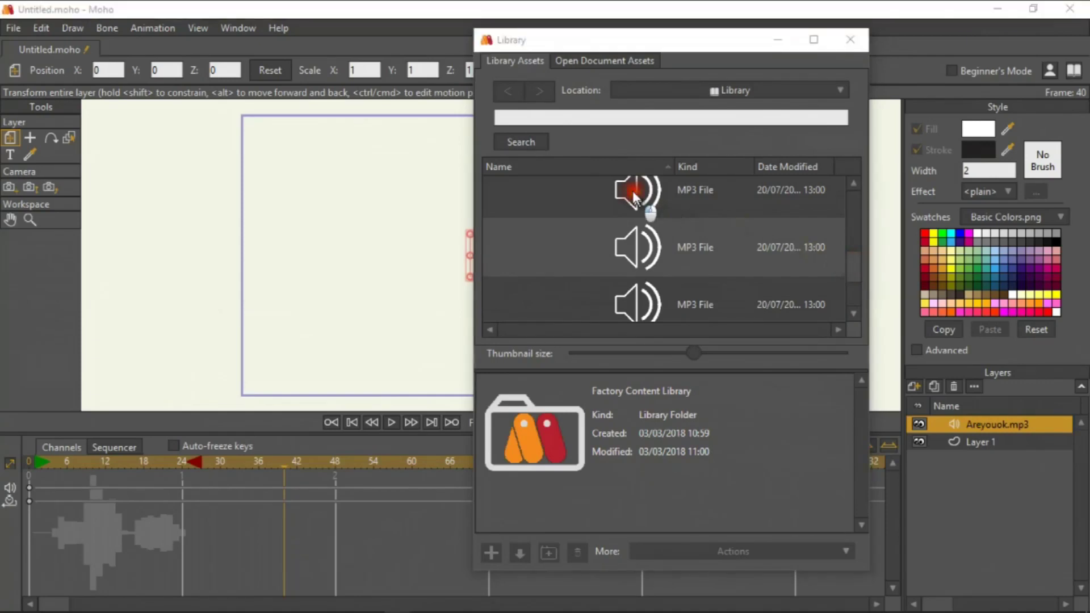
click(521, 550)
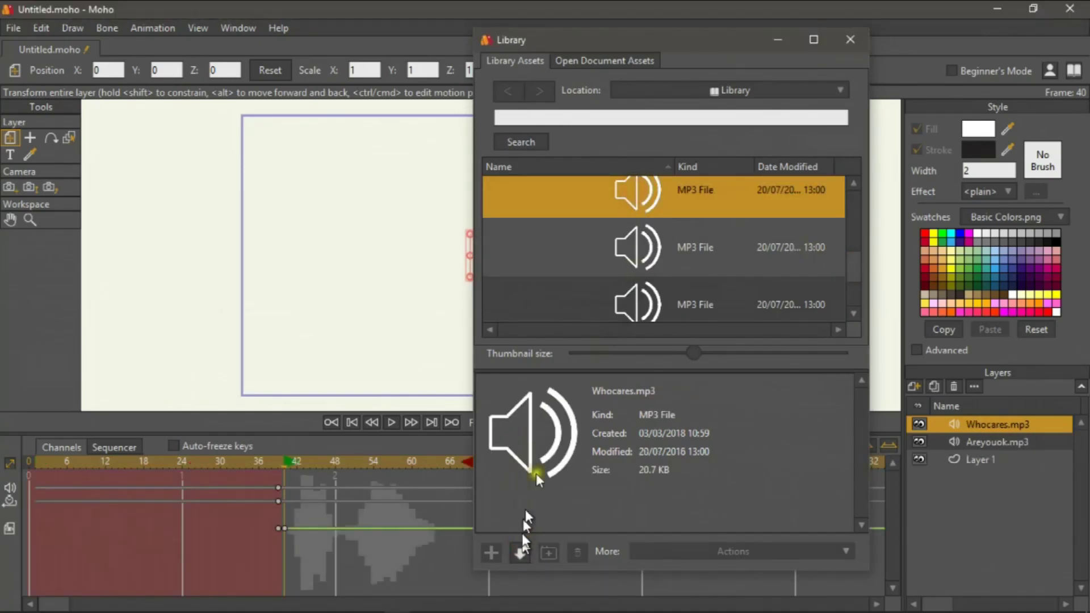
click(844, 42)
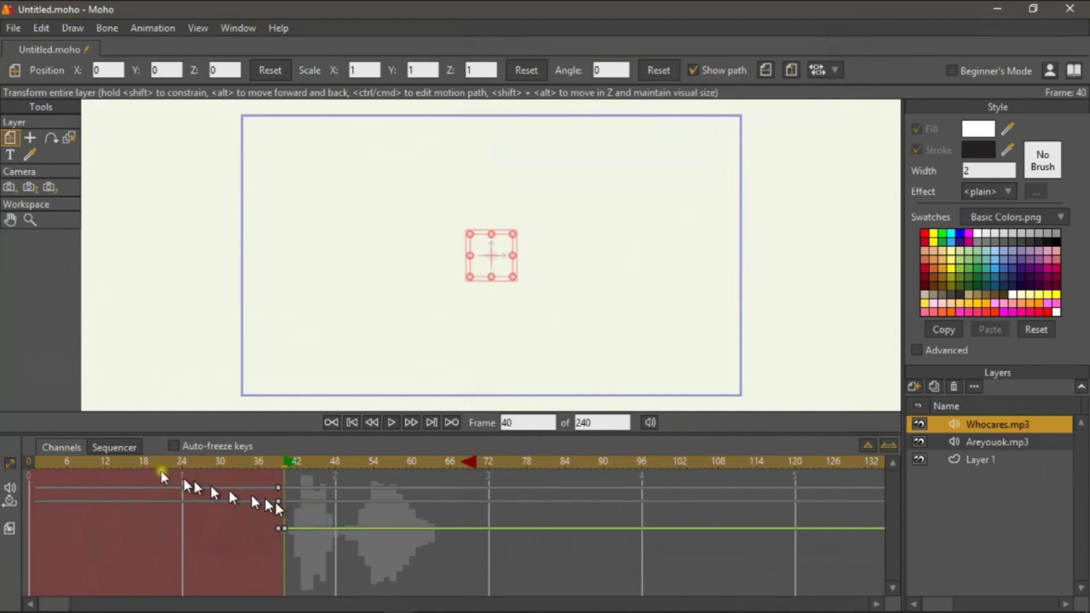
Move the Whocares.mp3 clip in the Sequencer to start at about frame 29, just after Areyouok.mp3, and start playback
click(95, 448)
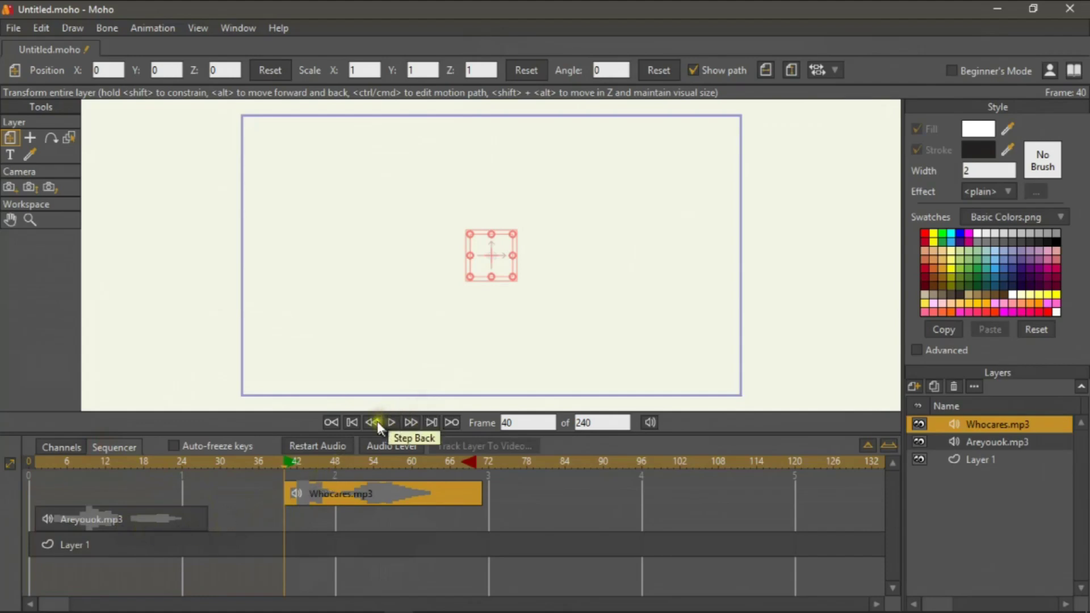
drag(353, 491, 291, 492)
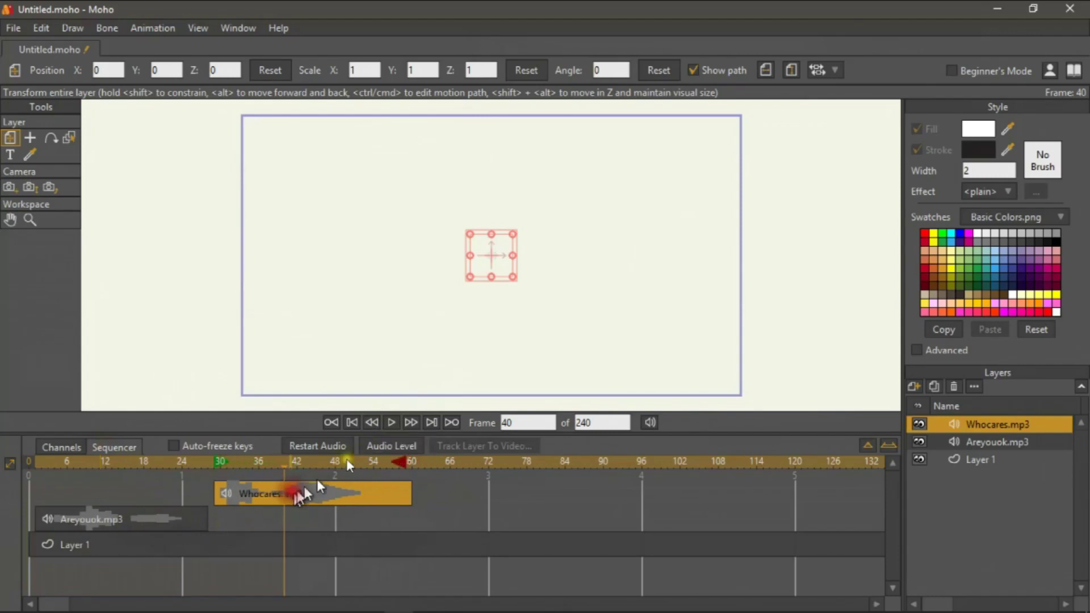
click(391, 423)
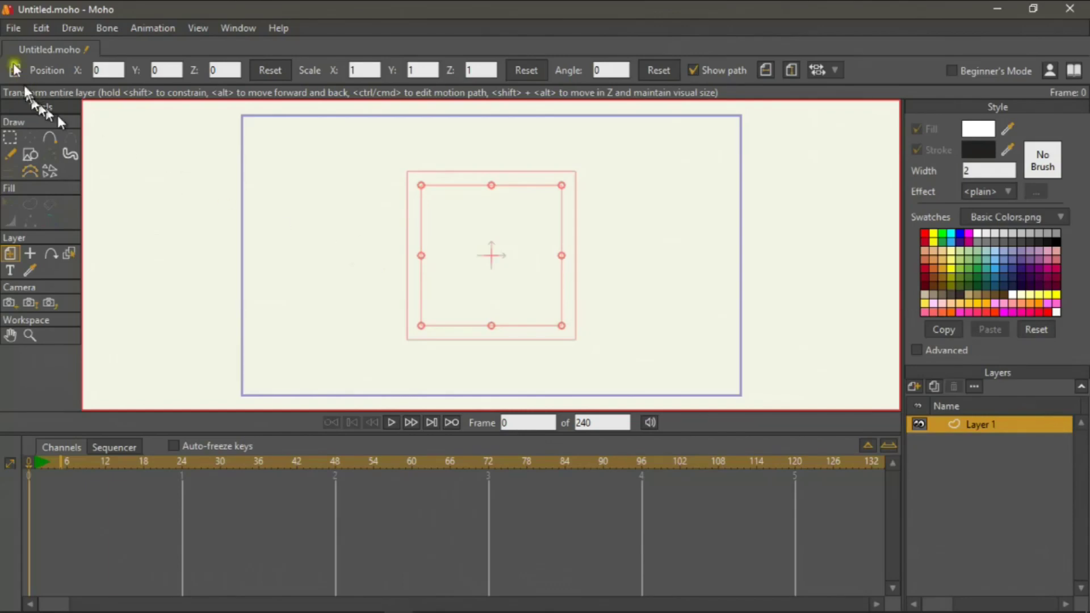
Import MachineGun1.mp3 as an audio file from the desktop Audio folder and play it back
click(18, 28)
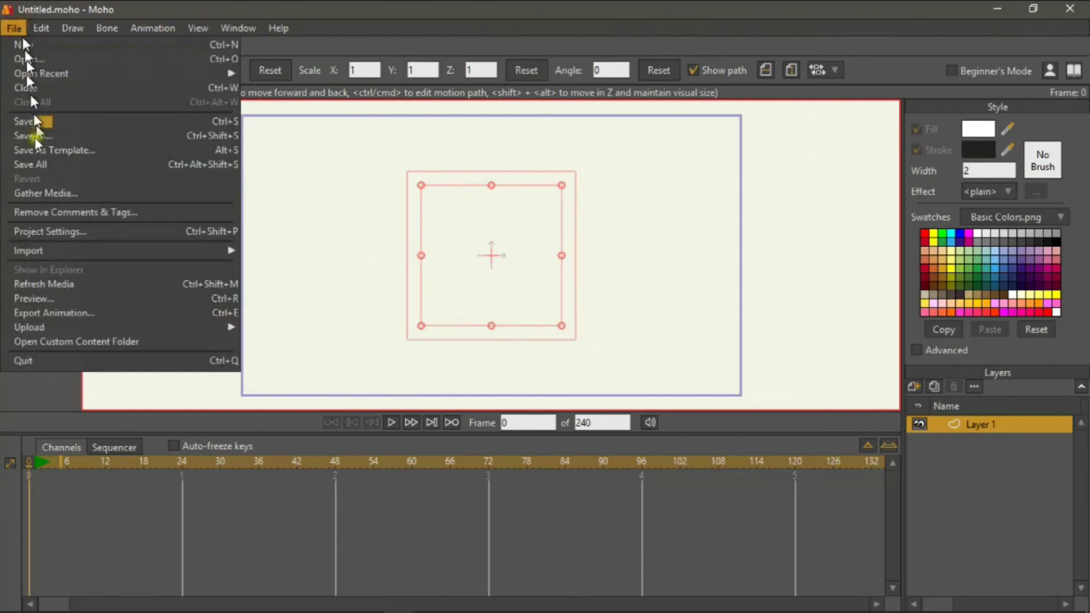
mouse_move(50, 254)
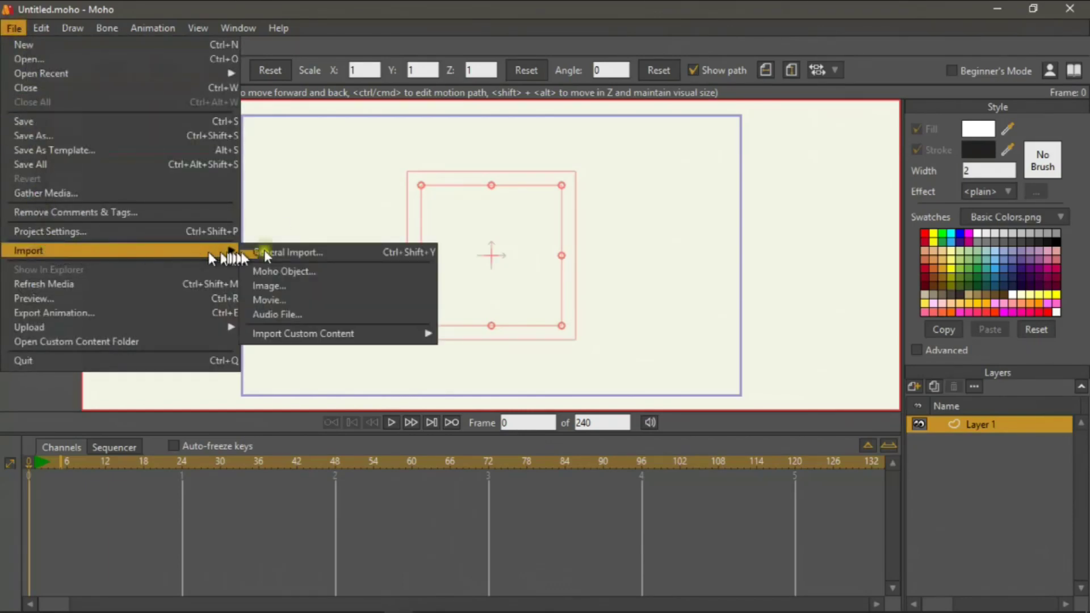
click(291, 314)
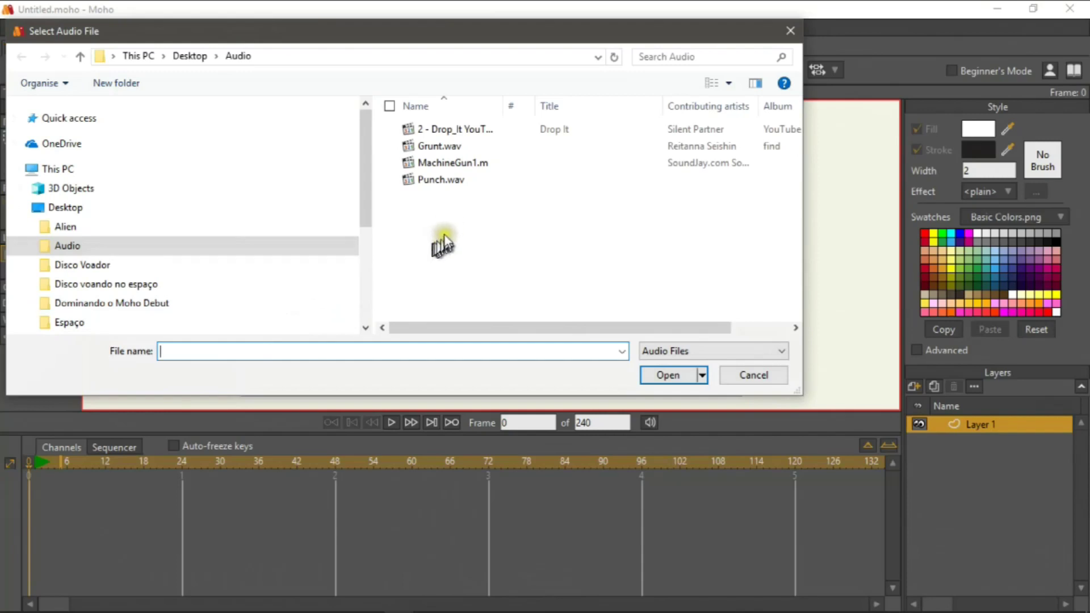
click(433, 164)
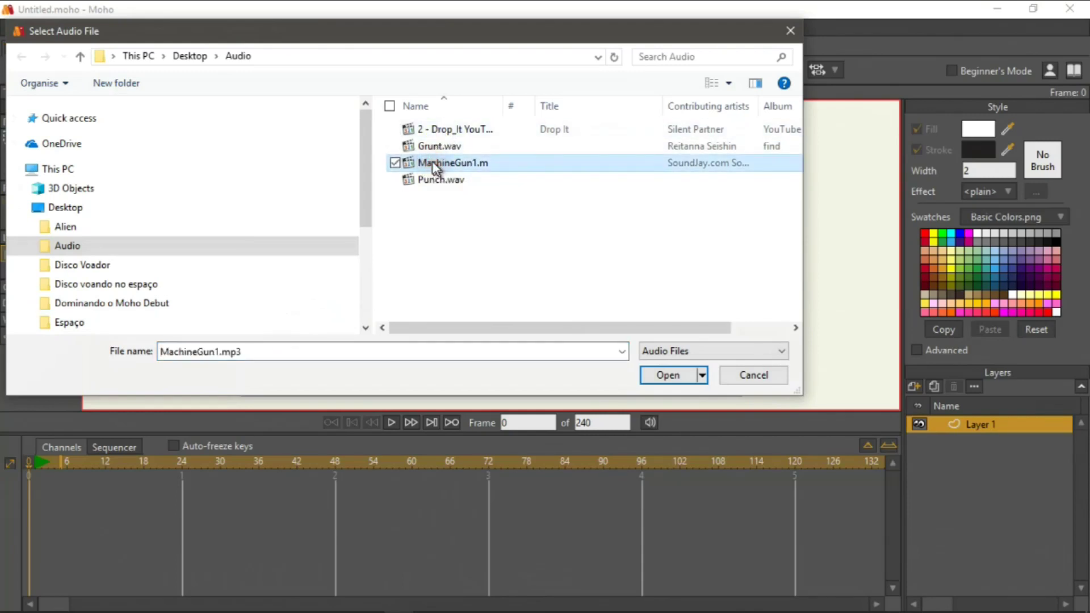
click(663, 375)
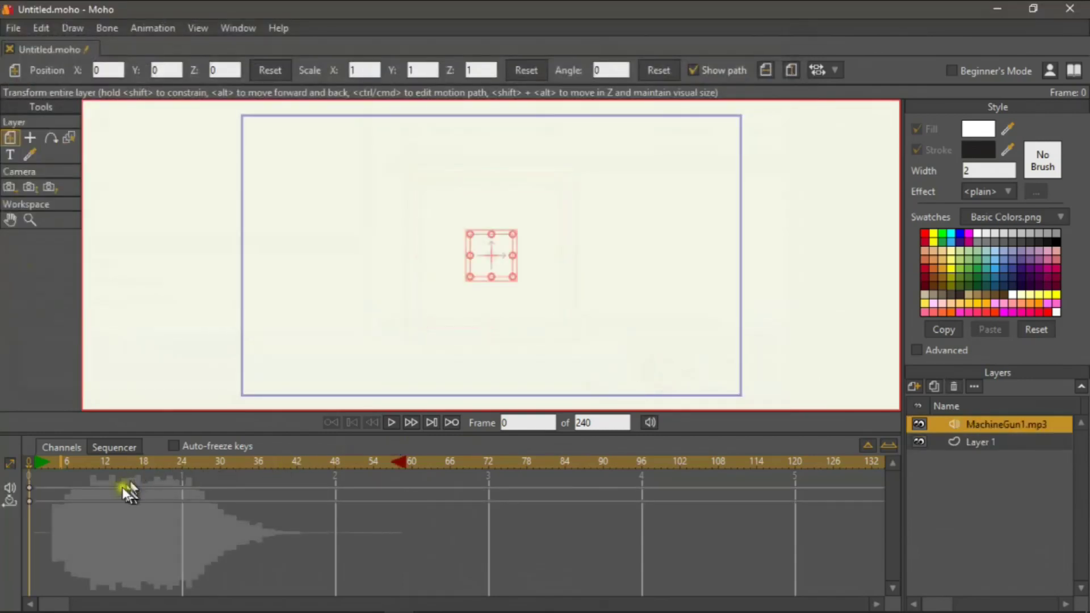
click(391, 423)
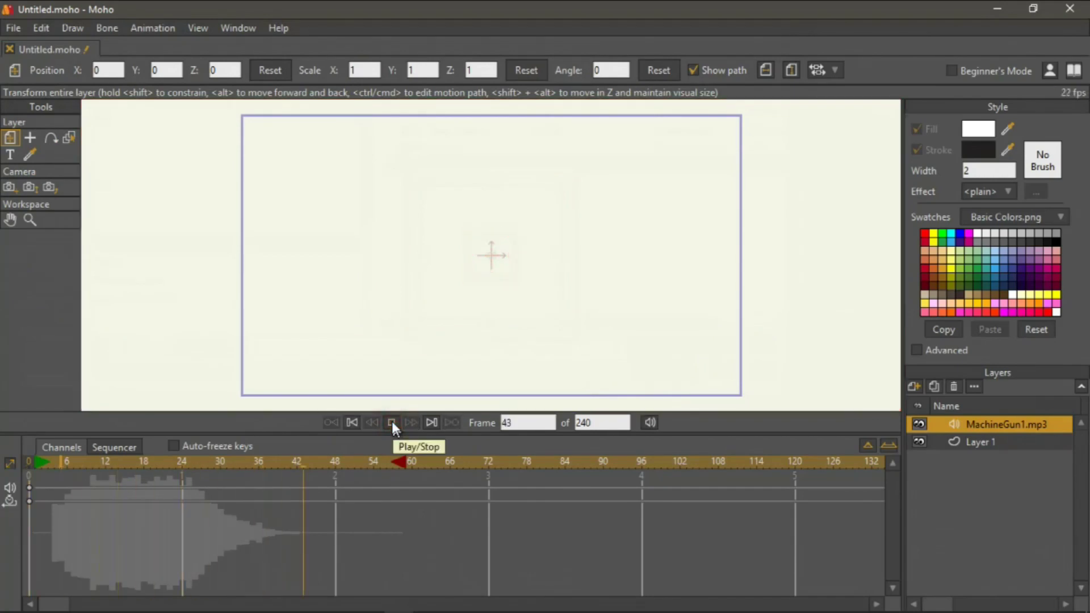
click(392, 422)
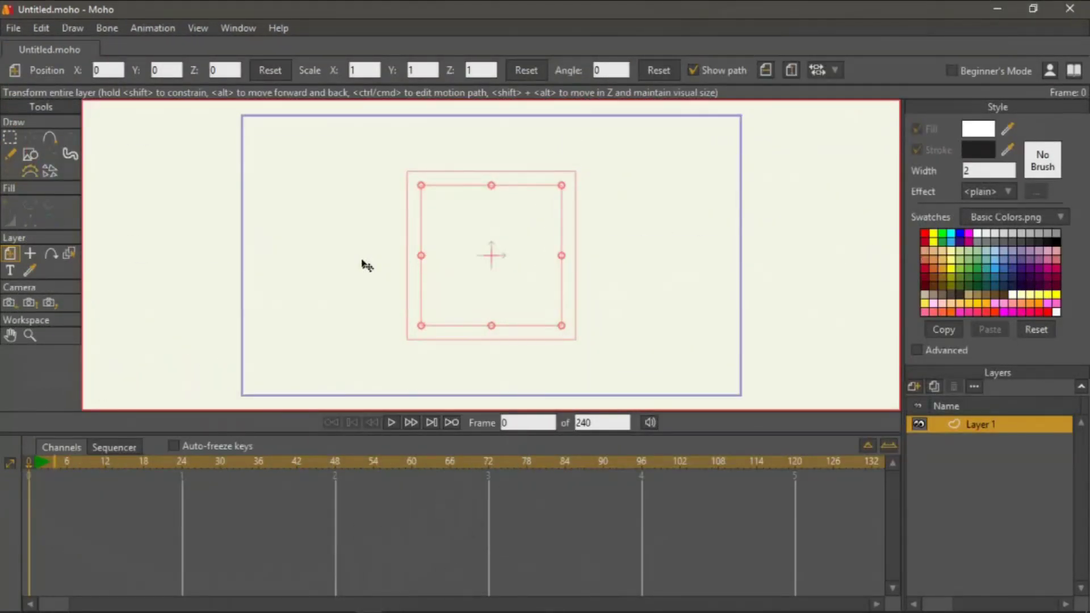
Import the MachineGun1.mp3, Whocares.mp3 and Areyouok.mp3 layers from the Moho object file Audio.moho
click(12, 27)
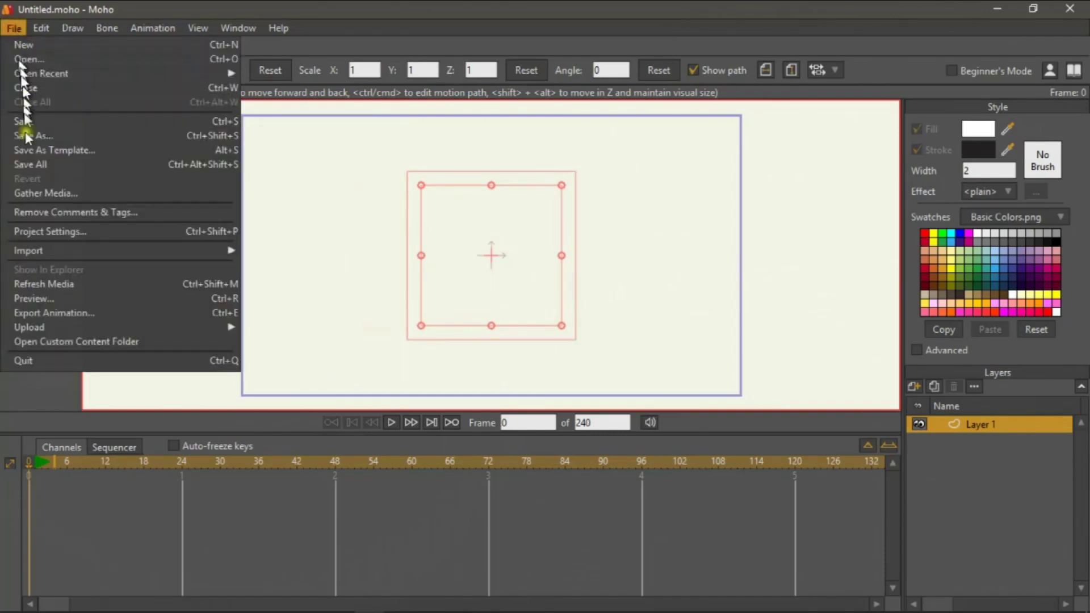
mouse_move(45, 249)
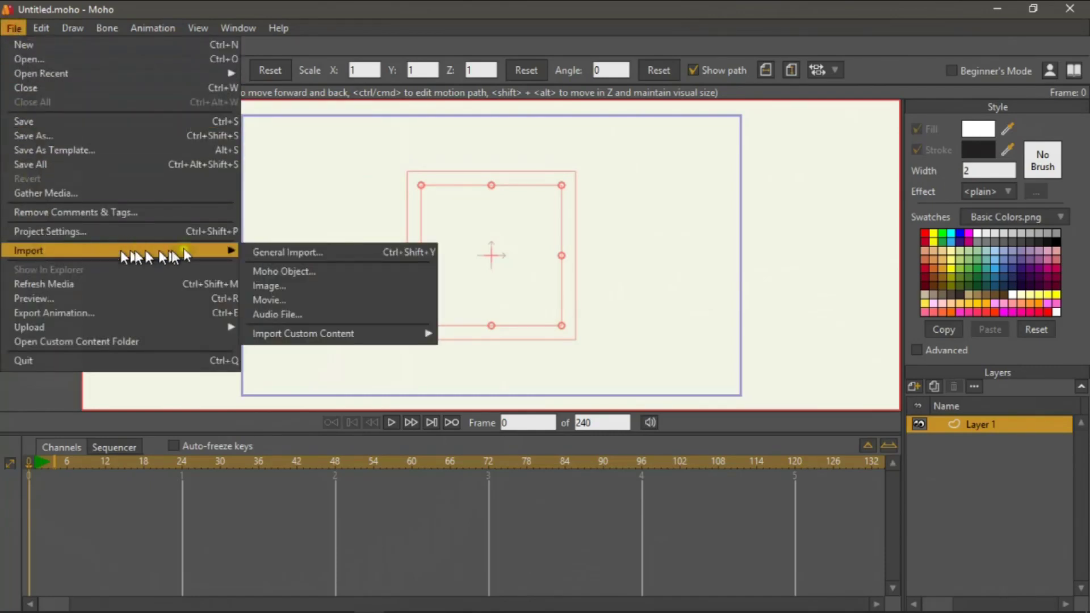
click(274, 270)
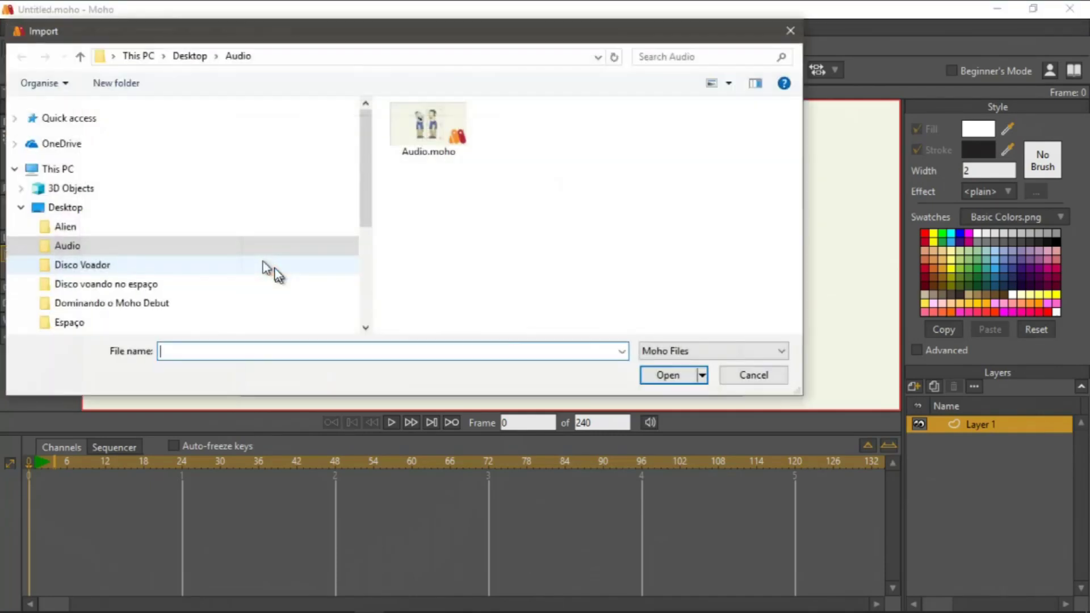
click(423, 131)
click(663, 372)
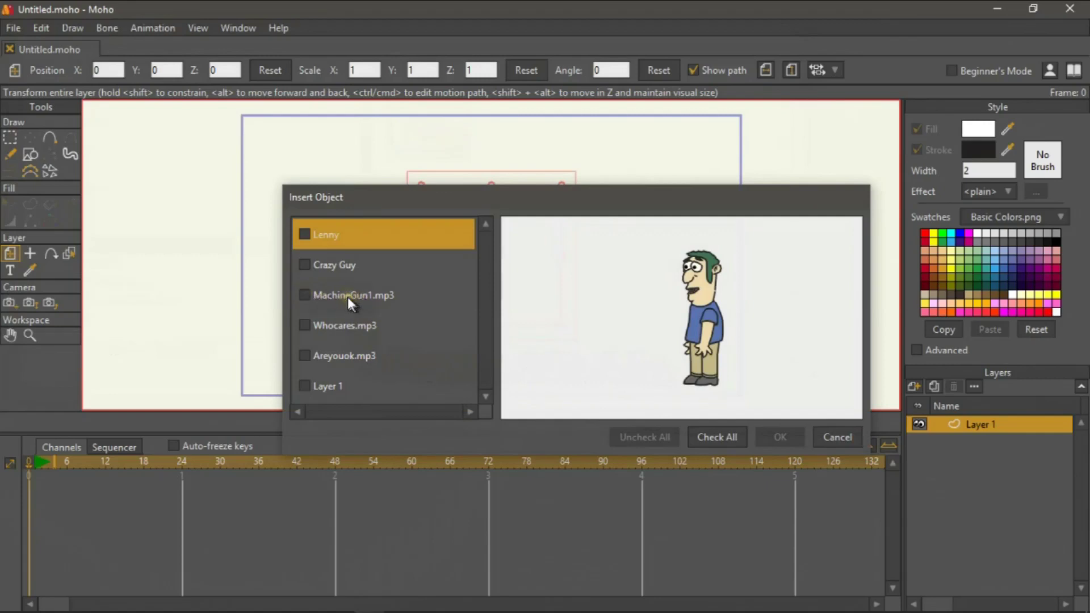
click(302, 293)
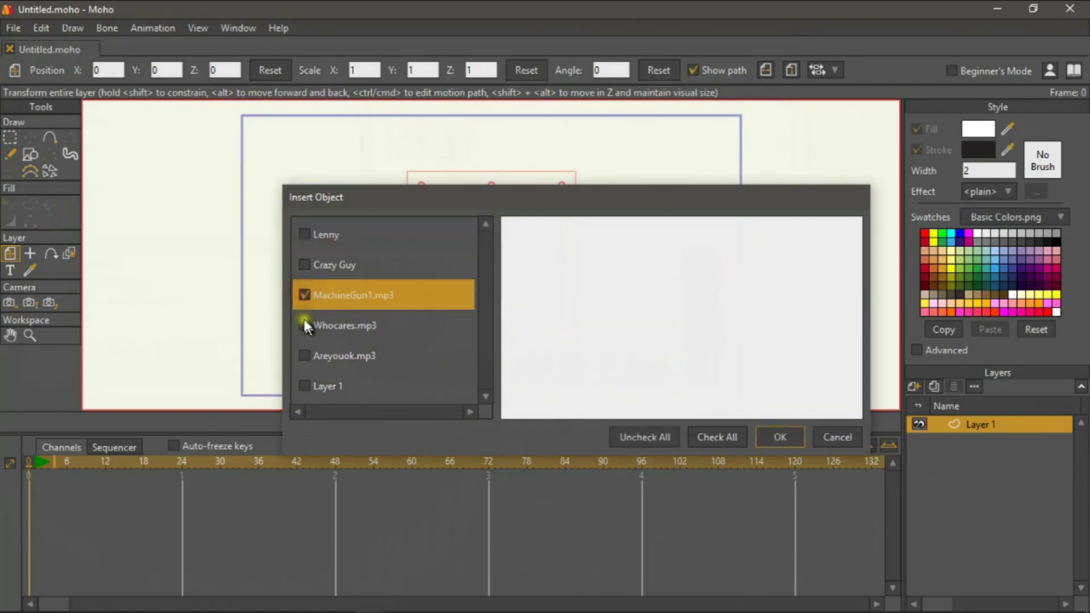
click(304, 321)
click(306, 356)
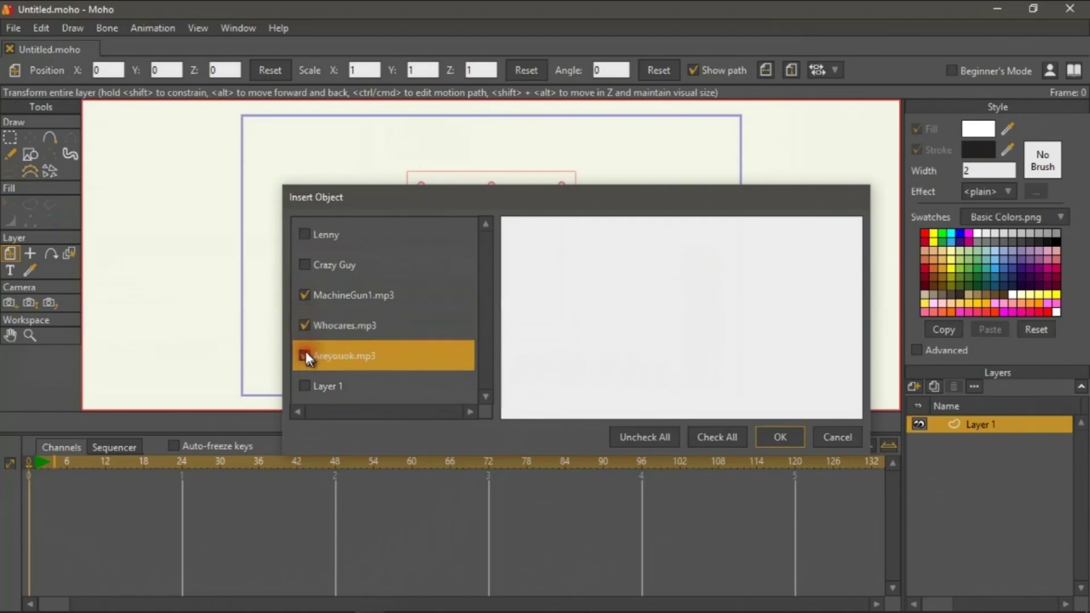
click(784, 430)
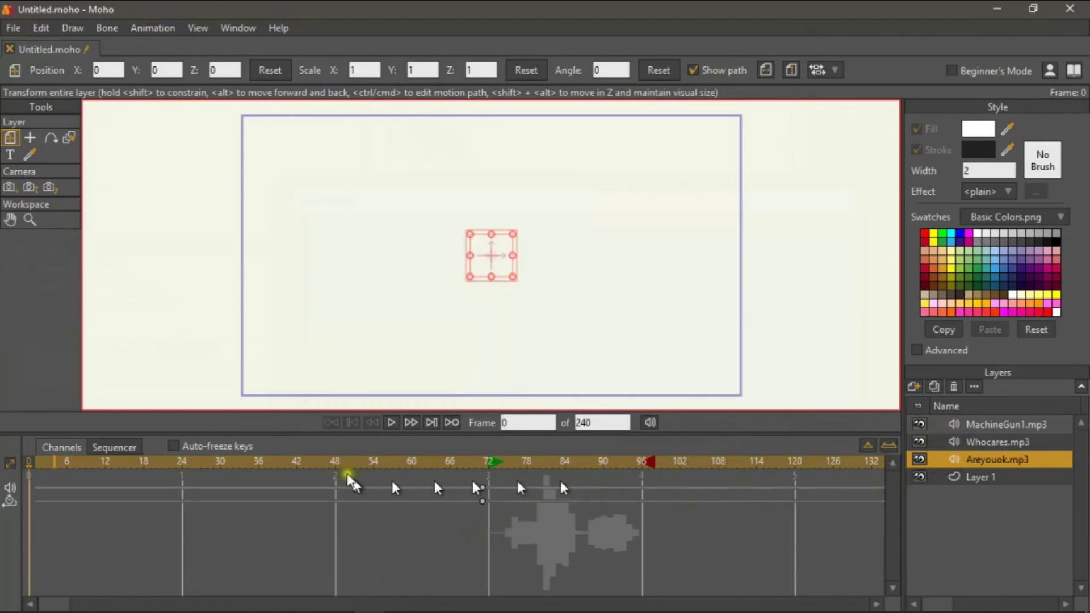
Show the imported audio clips in the Sequencer, play them through and return to the first frame
click(108, 447)
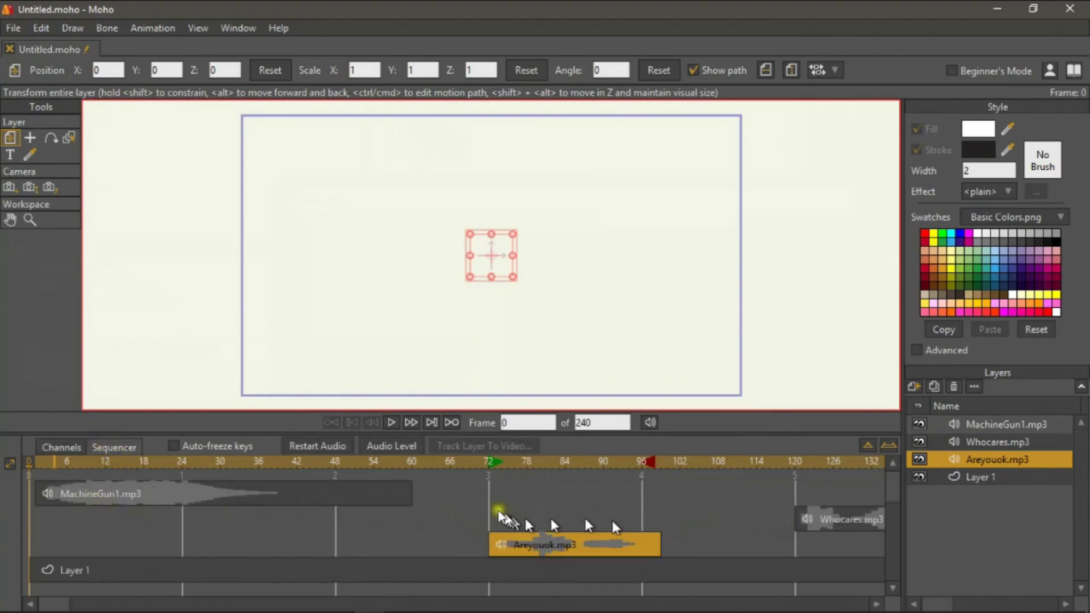
click(393, 420)
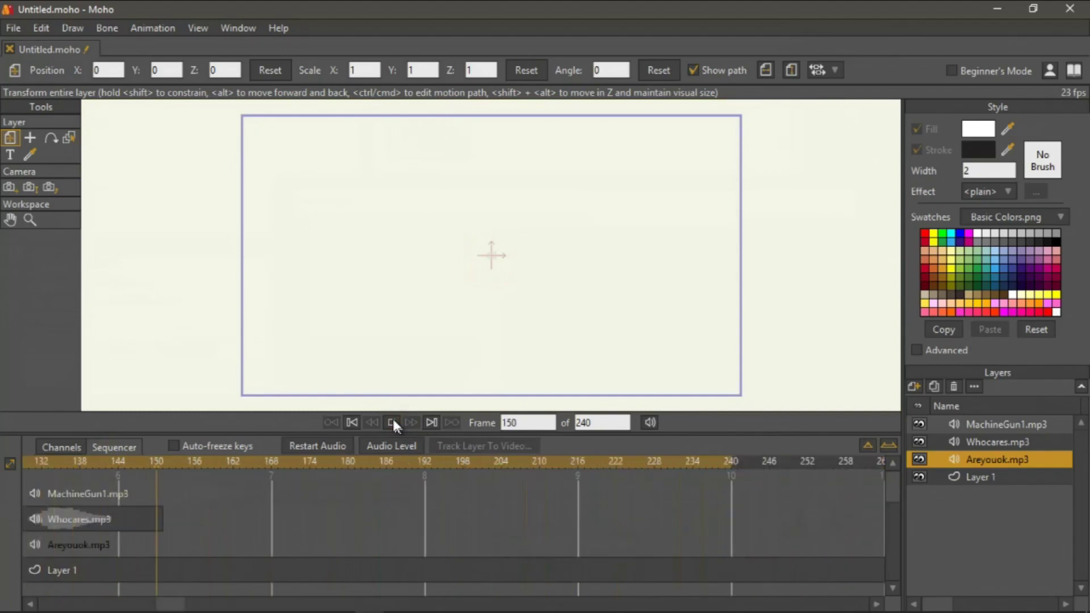
click(393, 420)
click(351, 422)
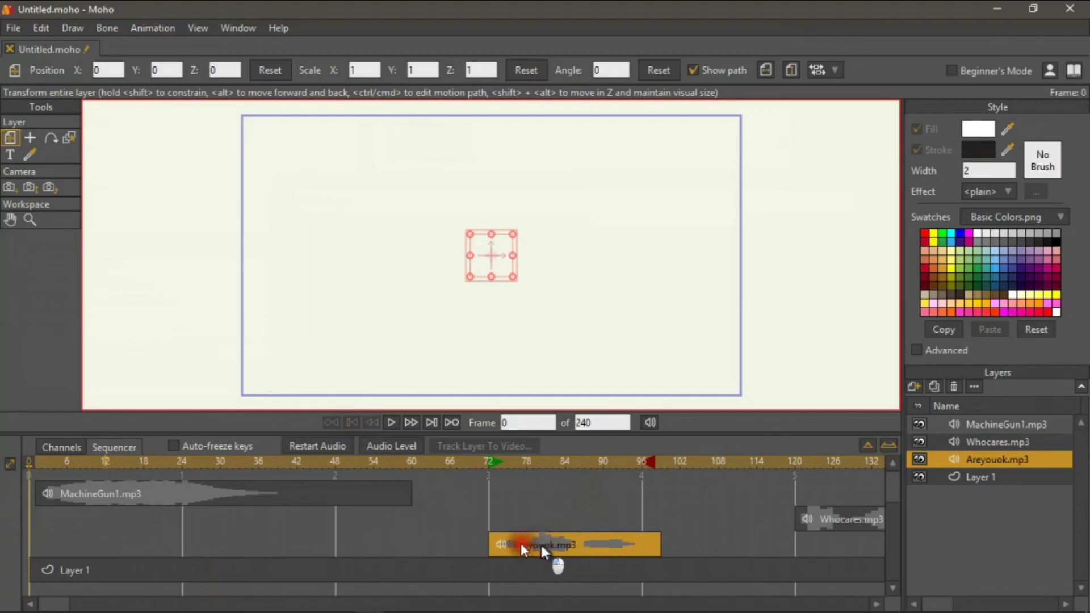
Move the Areyouok.mp3 clip to start at about frame 46 and Whocares.mp3 at about frame 72, and play the sequence back
drag(540, 546, 387, 554)
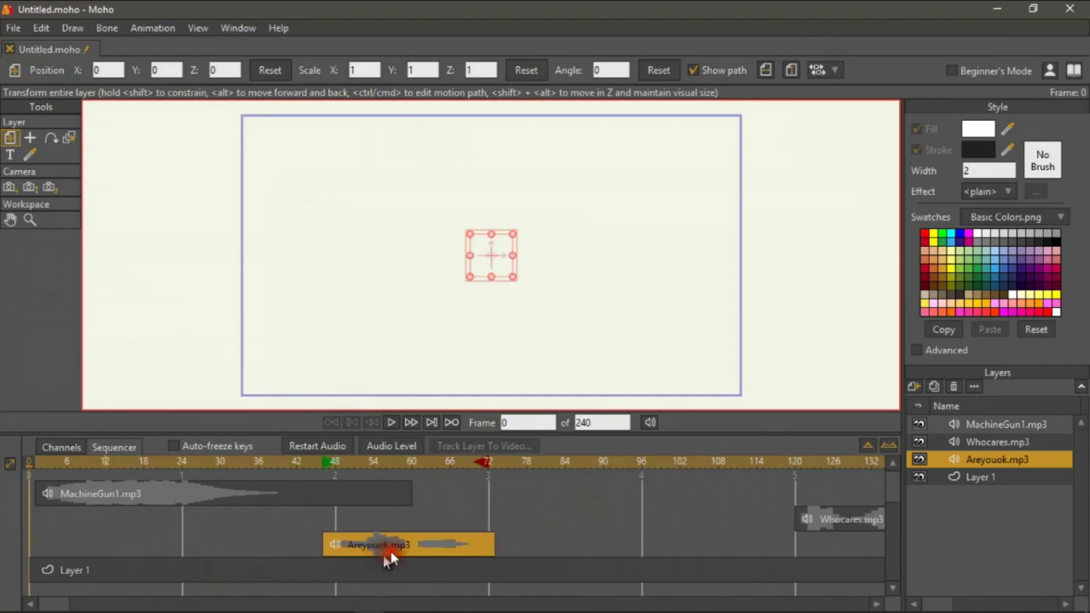
drag(830, 518, 528, 520)
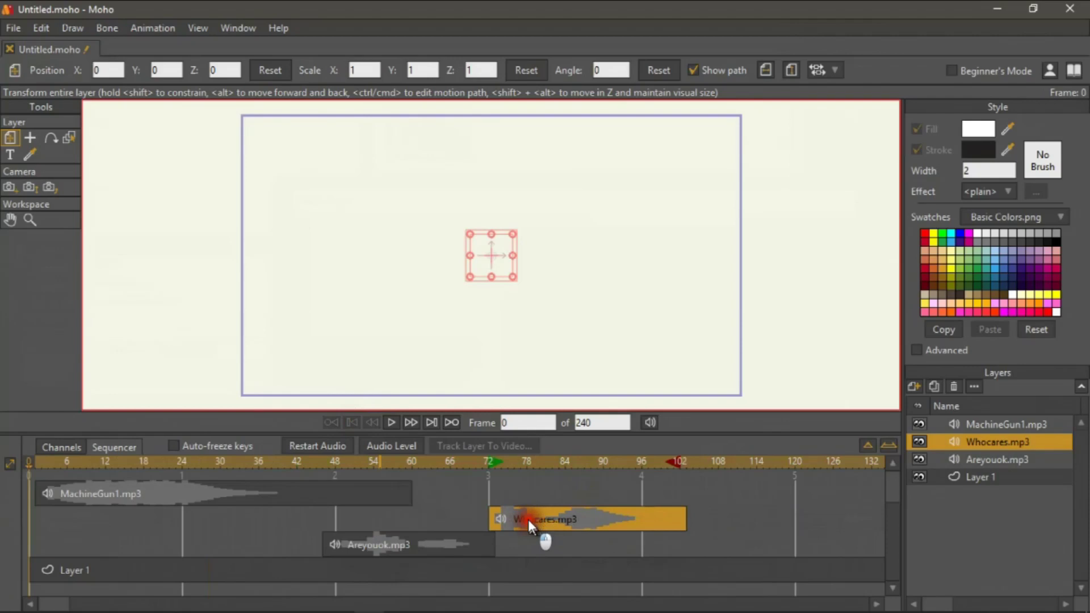
click(386, 422)
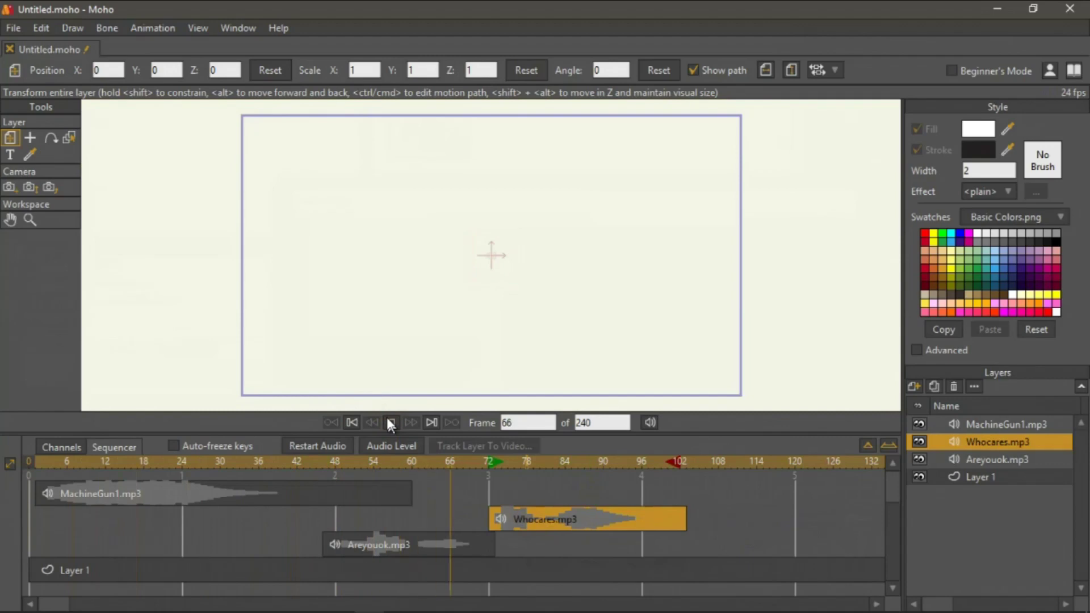
click(390, 423)
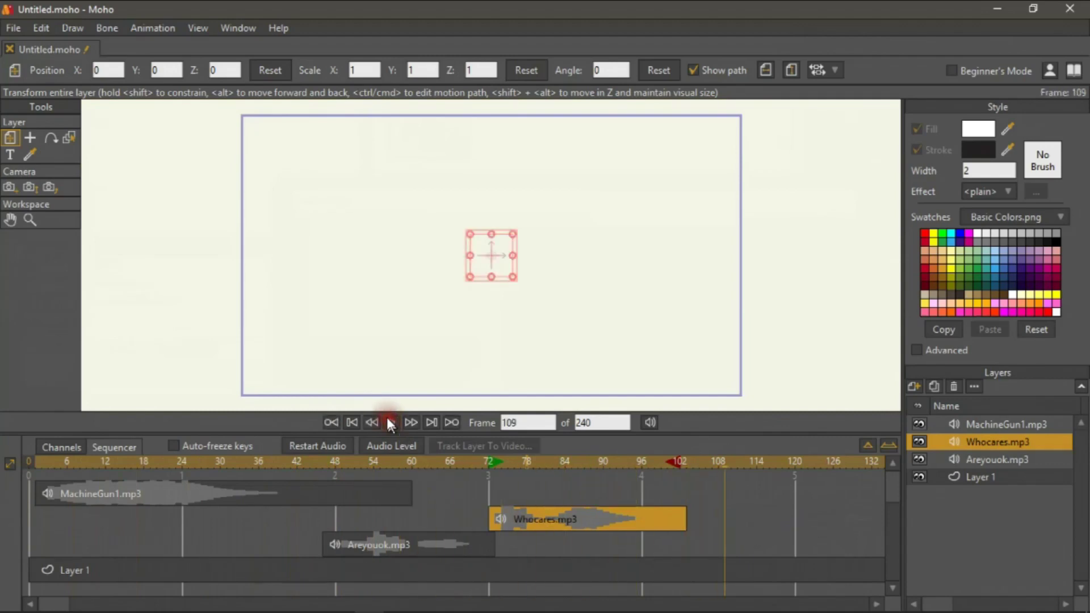